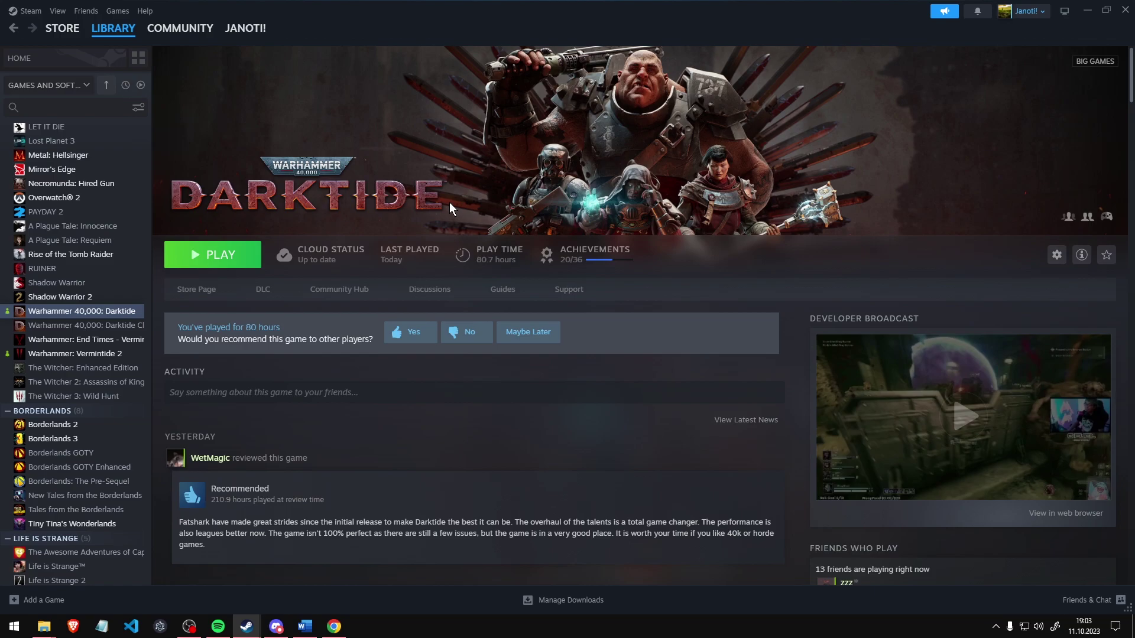
# Browse the local files of Warhammer 40,000: Darktide from the library and dock the folder window to half the screen
pyautogui.rightClick(142, 315)
pyautogui.moveTo(173, 399)
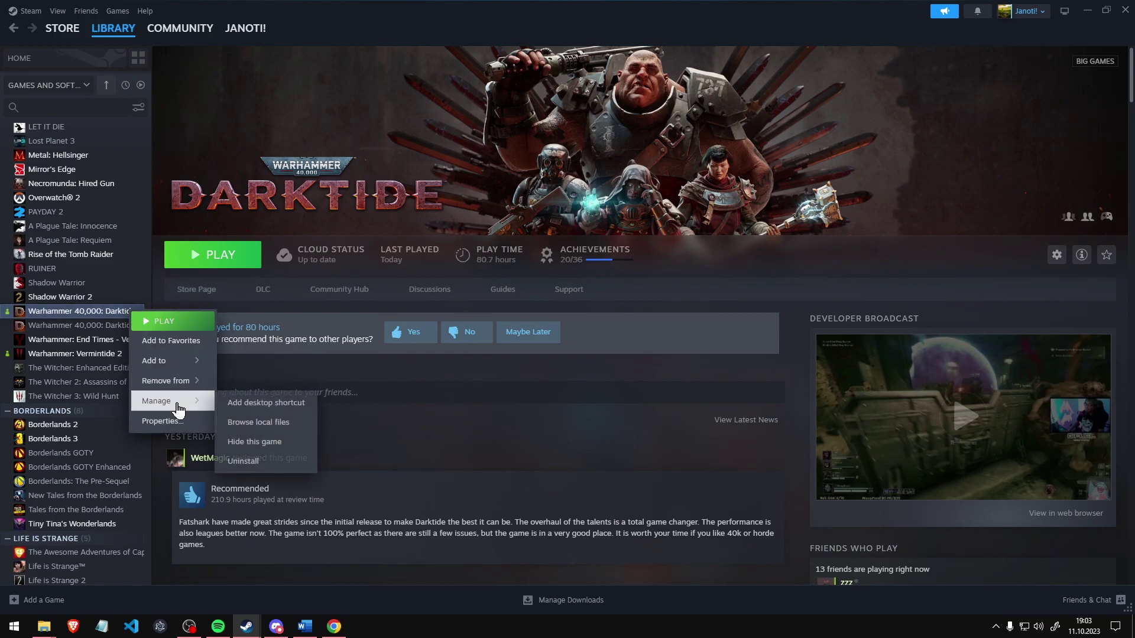
pyautogui.click(255, 419)
pyautogui.press('super+Left')
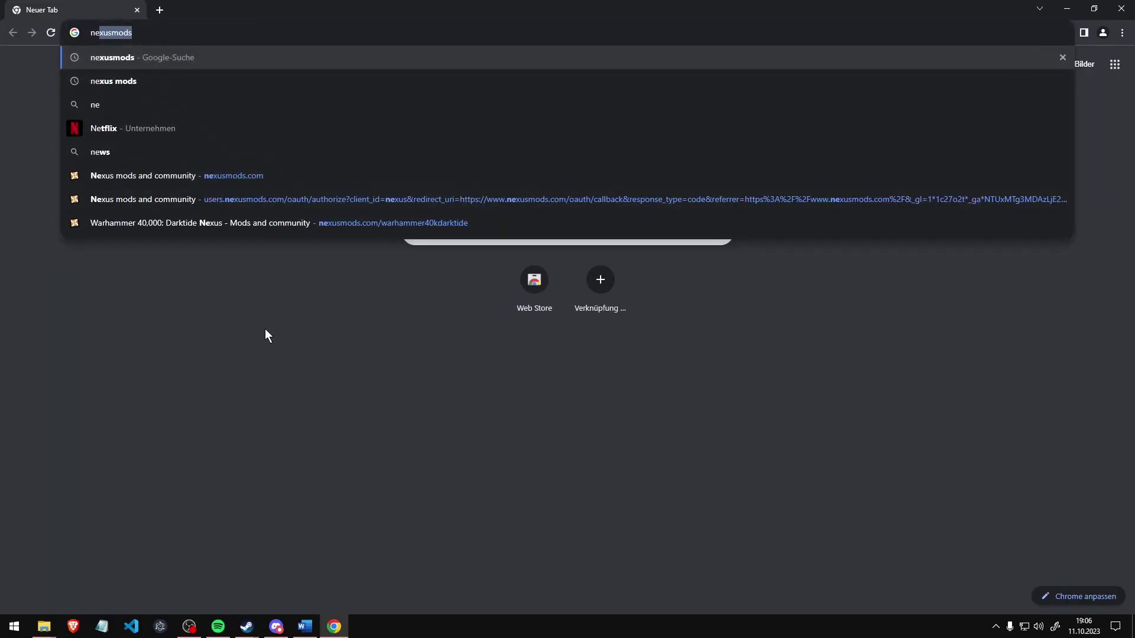
# Switch to Chrome, search Google for "nexusmods darktide" and open the Warhammer 40,000: Darktide page on Nexus Mods
pyautogui.write('xusmods darktid')
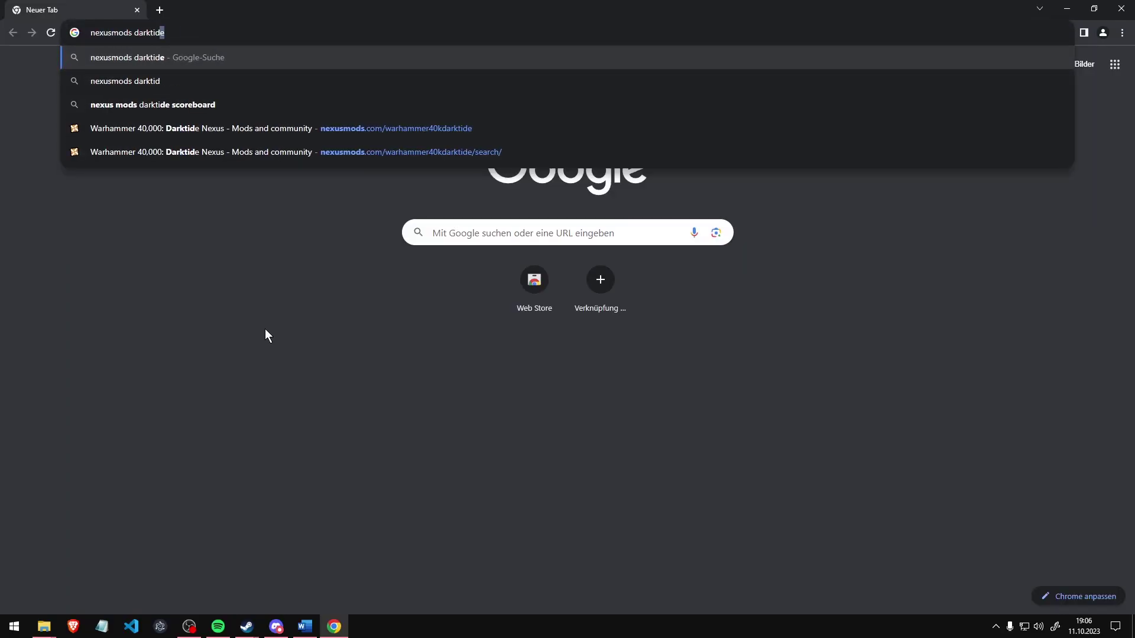
pyautogui.press('Return')
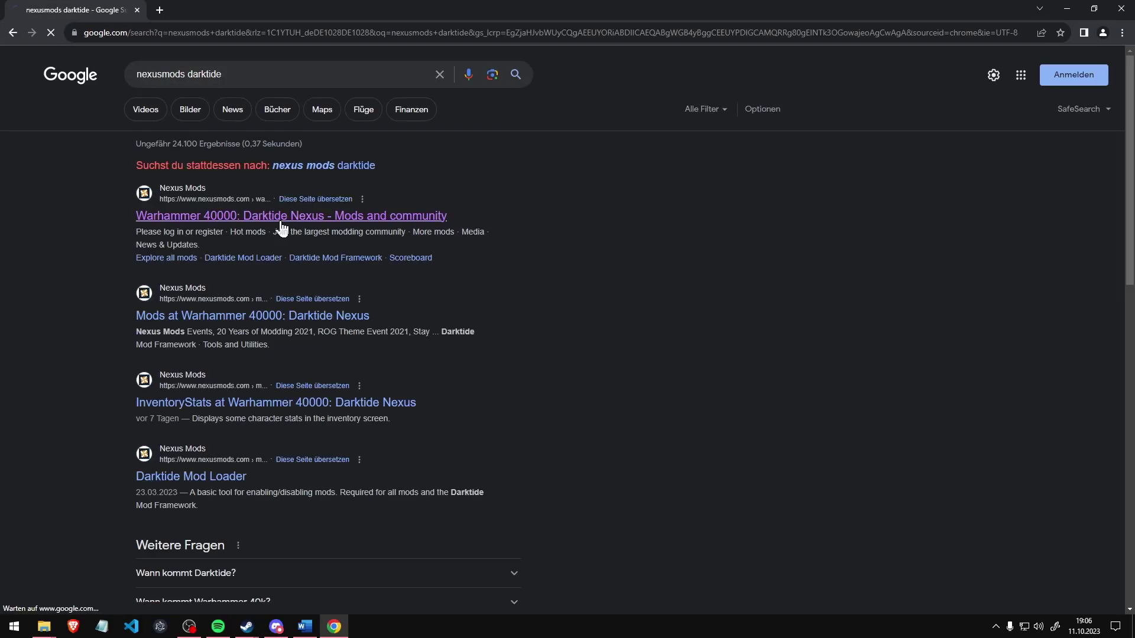
pyautogui.click(350, 149)
# Search Nexus Mods for "dark" and open Darktide Mod Framework and Darktide Mod Loader in separate new tabs
pyautogui.click(737, 70)
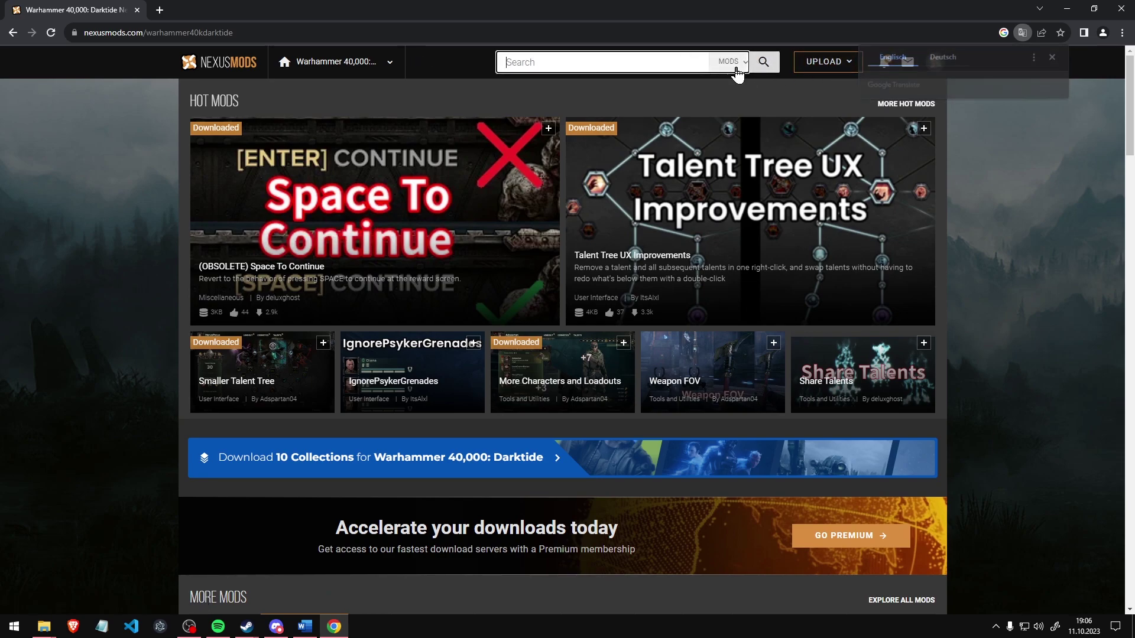
pyautogui.write('dark')
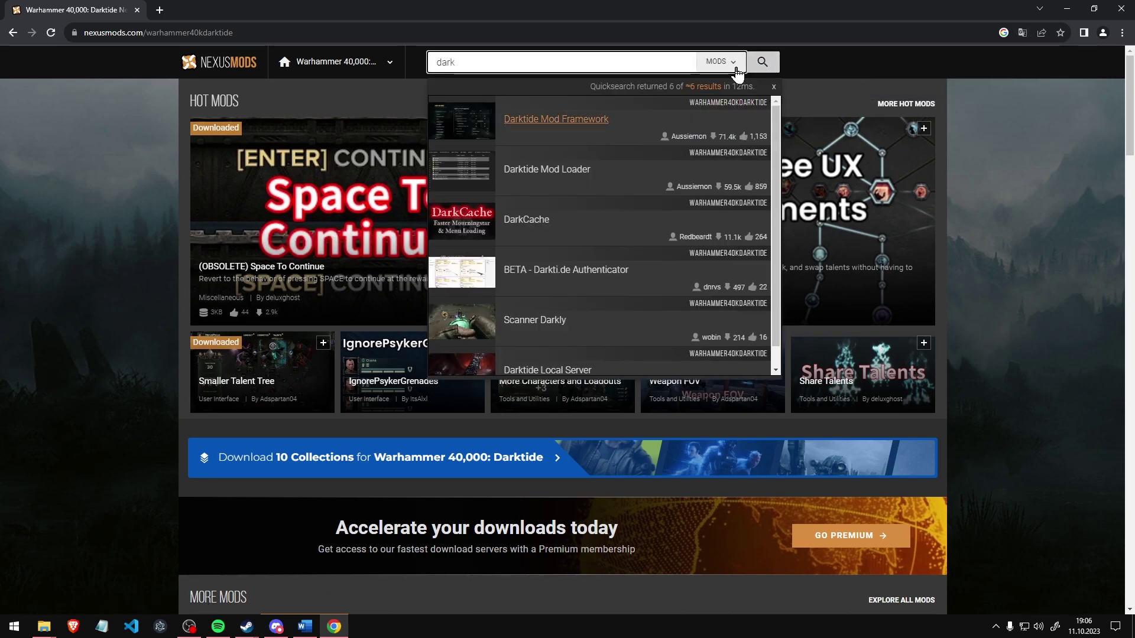
pyautogui.rightClick(610, 125)
pyautogui.click(621, 137)
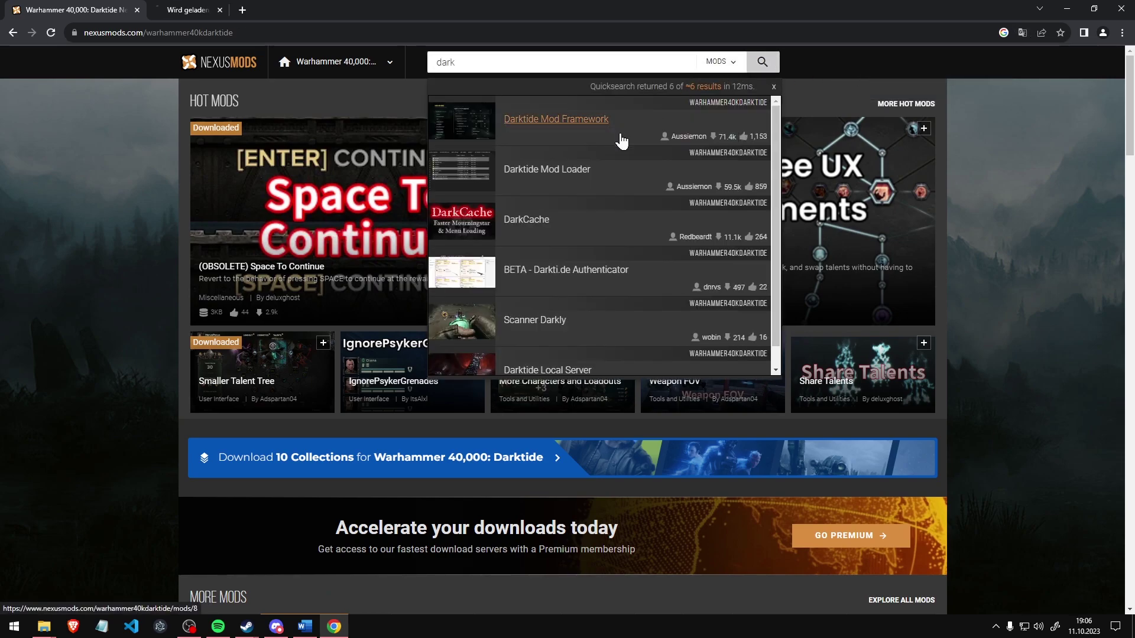
pyautogui.rightClick(545, 181)
pyautogui.click(559, 190)
# Download the Darktide Mod Framework manually with the slow download, and start the manual download of Darktide Mod Loader
pyautogui.click(210, 10)
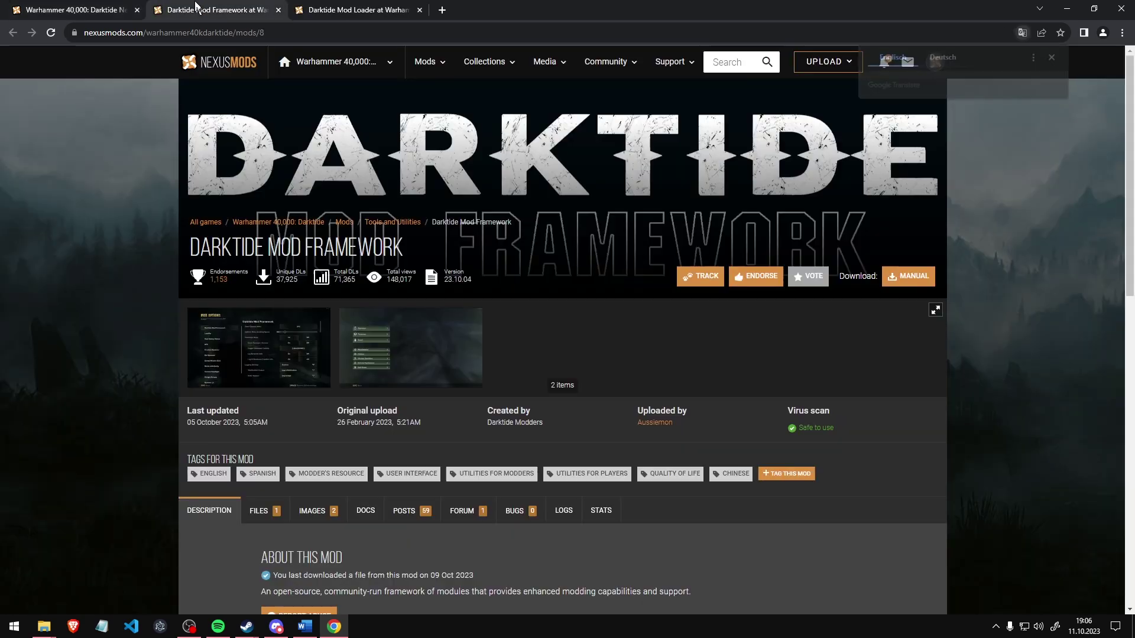
pyautogui.click(901, 275)
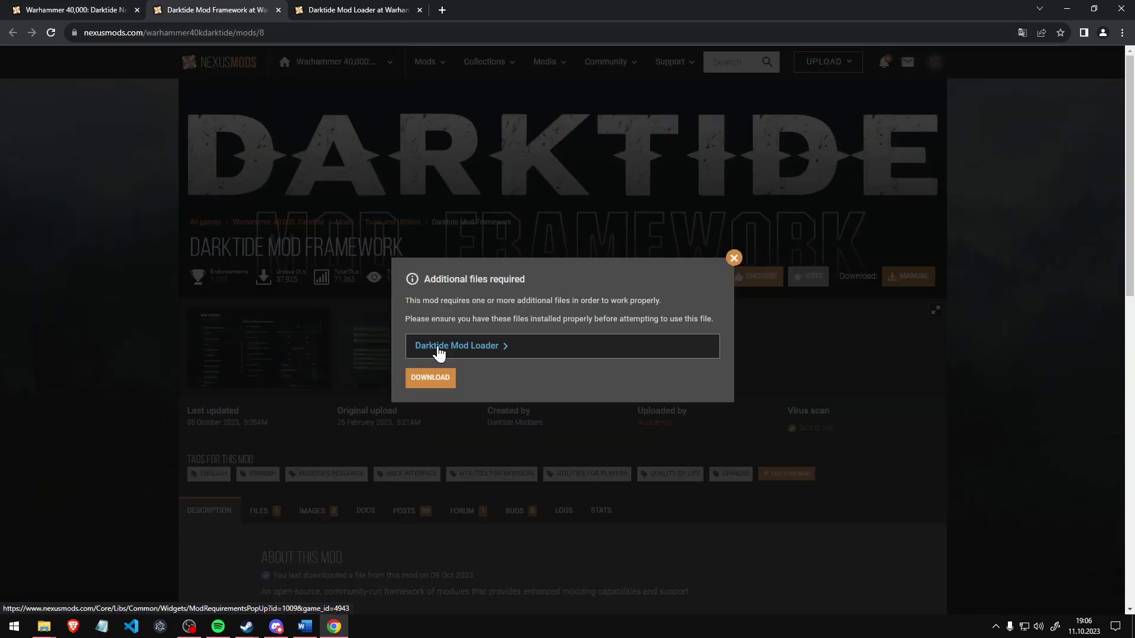
pyautogui.click(427, 378)
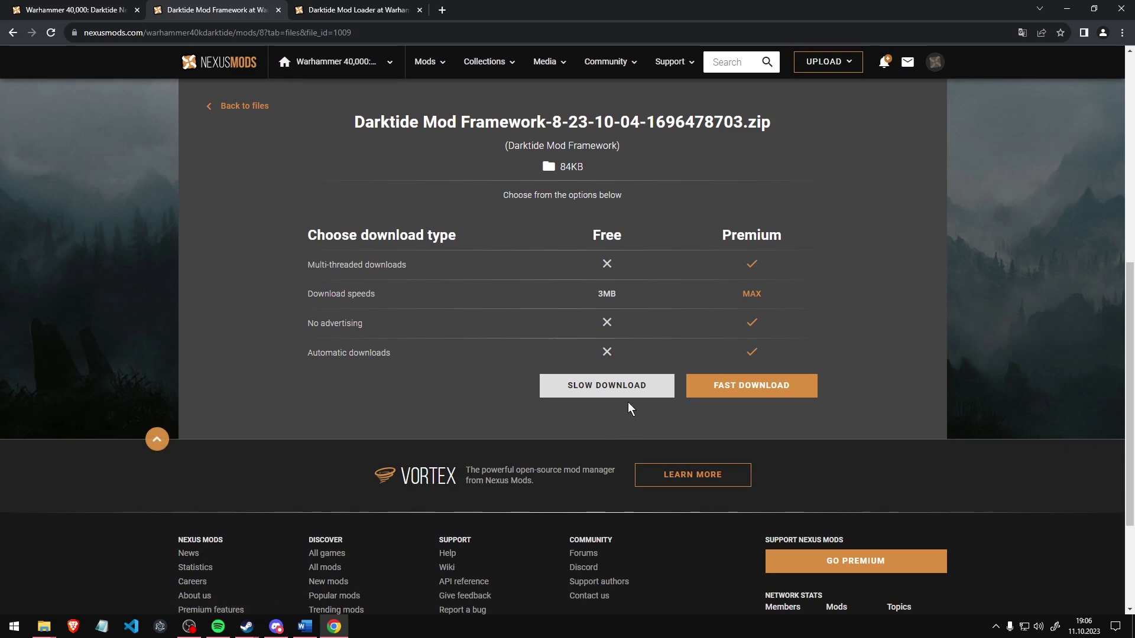
pyautogui.click(609, 390)
pyautogui.click(355, 10)
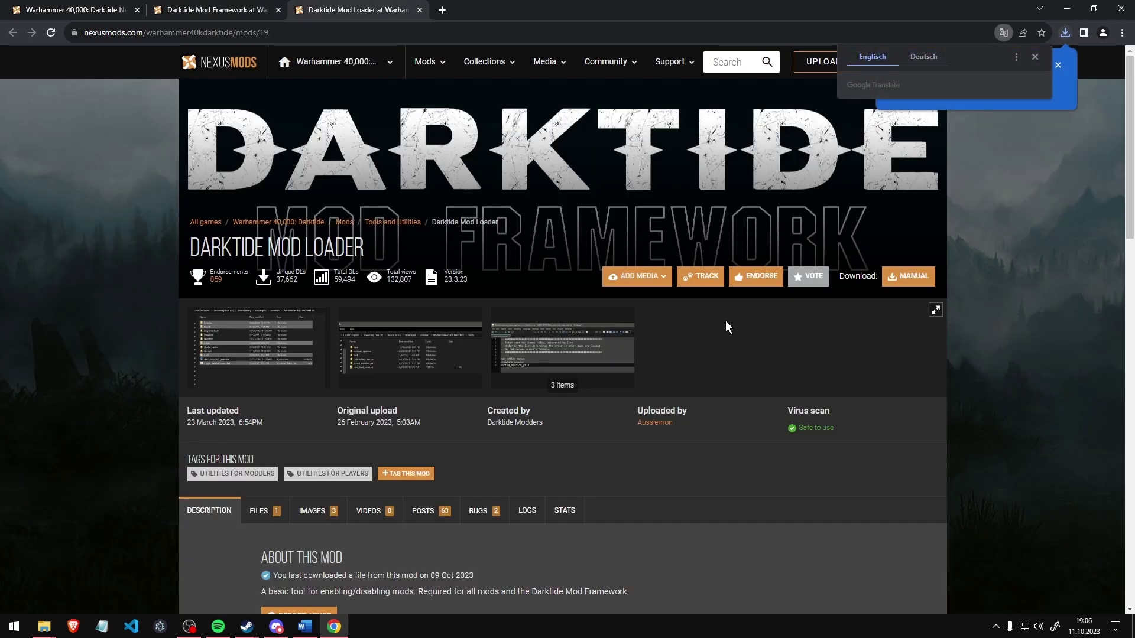
pyautogui.click(896, 278)
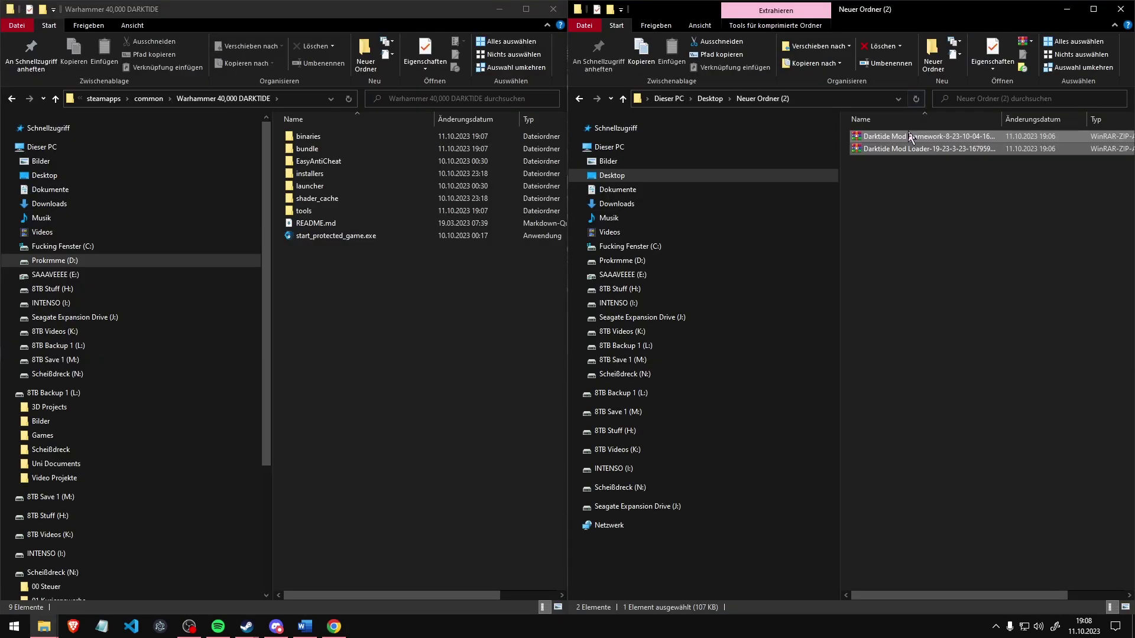
# Extract the Darktide Mod Framework and Darktide Mod Loader archives into their own separate folders
pyautogui.rightClick(909, 137)
pyautogui.click(923, 232)
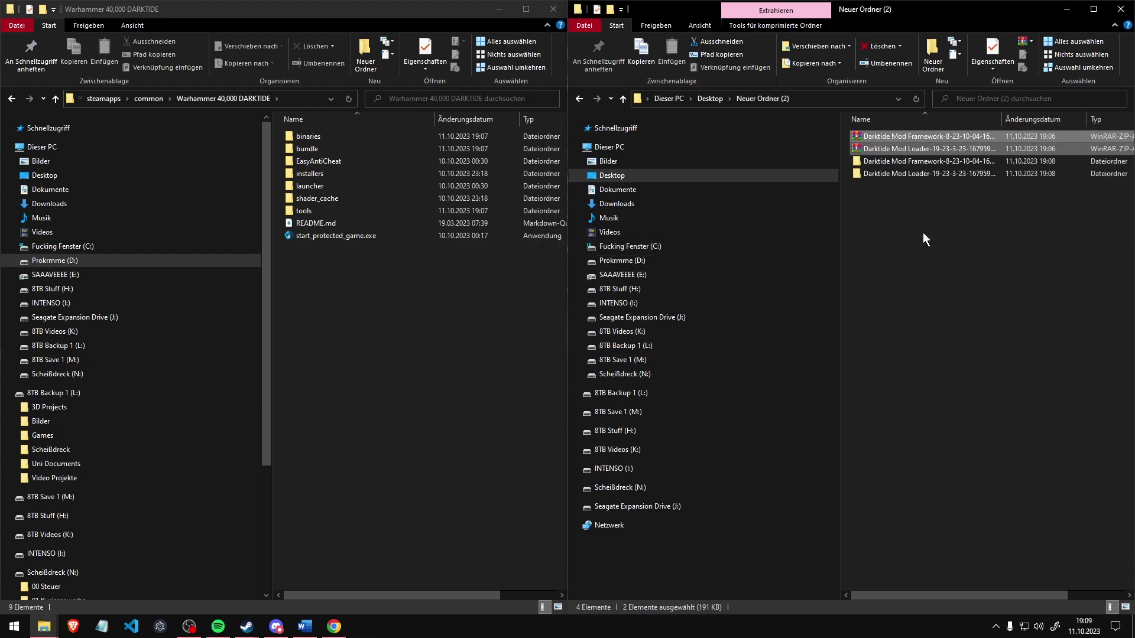
pyautogui.click(923, 233)
# Move all contents of the extracted Darktide Mod Loader folder into the Warhammer 40,000 DARKTIDE game folder
pyautogui.doubleClick(910, 174)
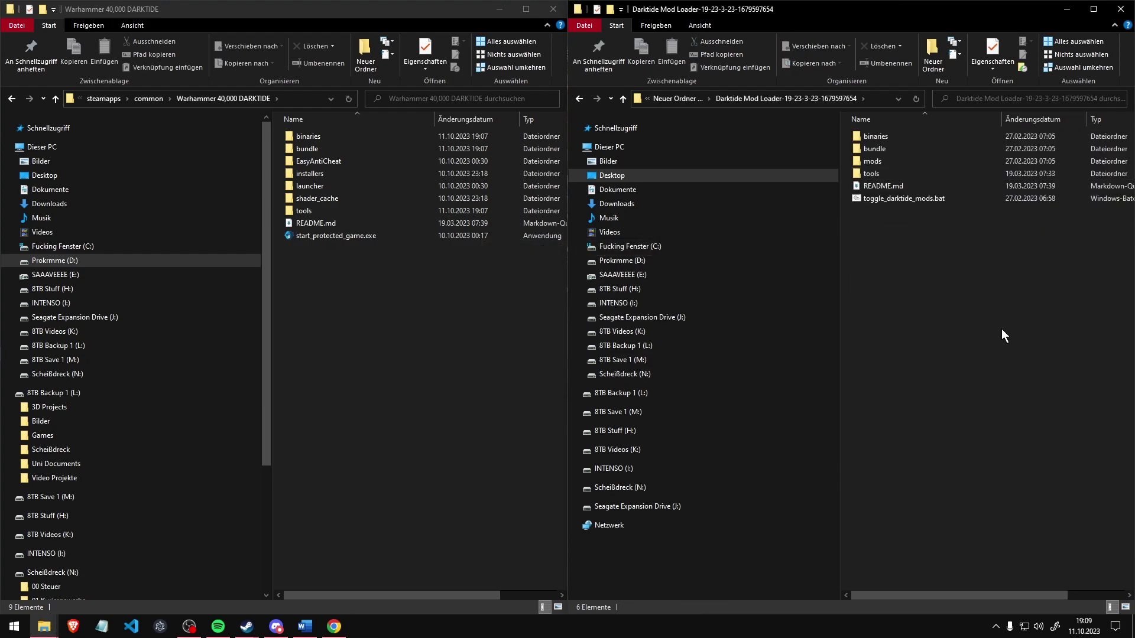
pyautogui.moveTo(1002, 330); pyautogui.dragTo(473, 370)
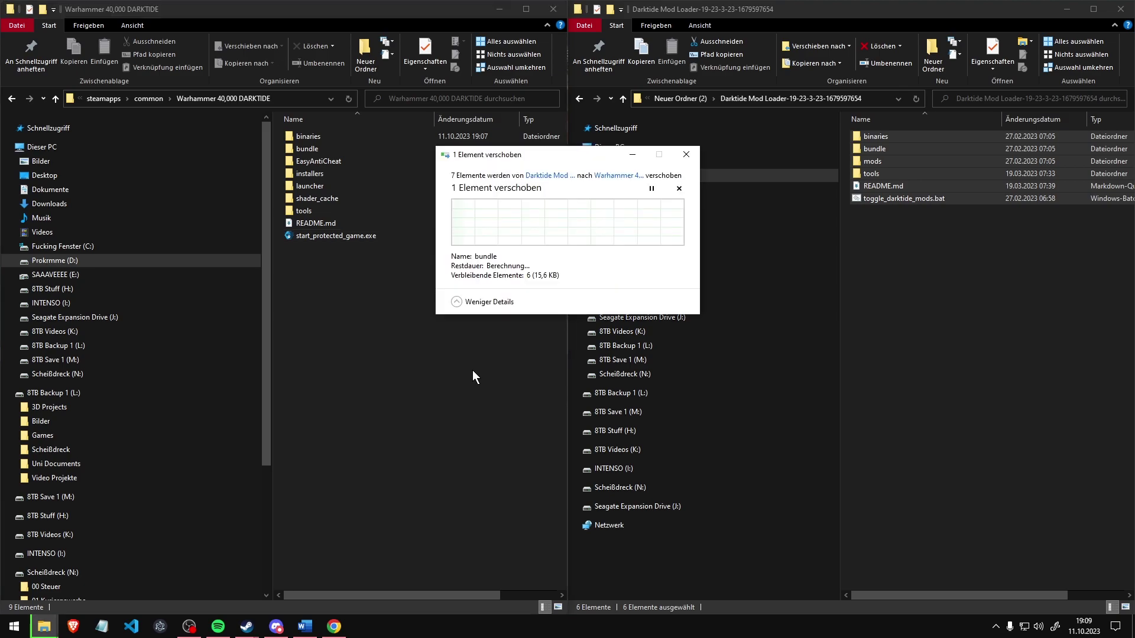
pyautogui.click(509, 227)
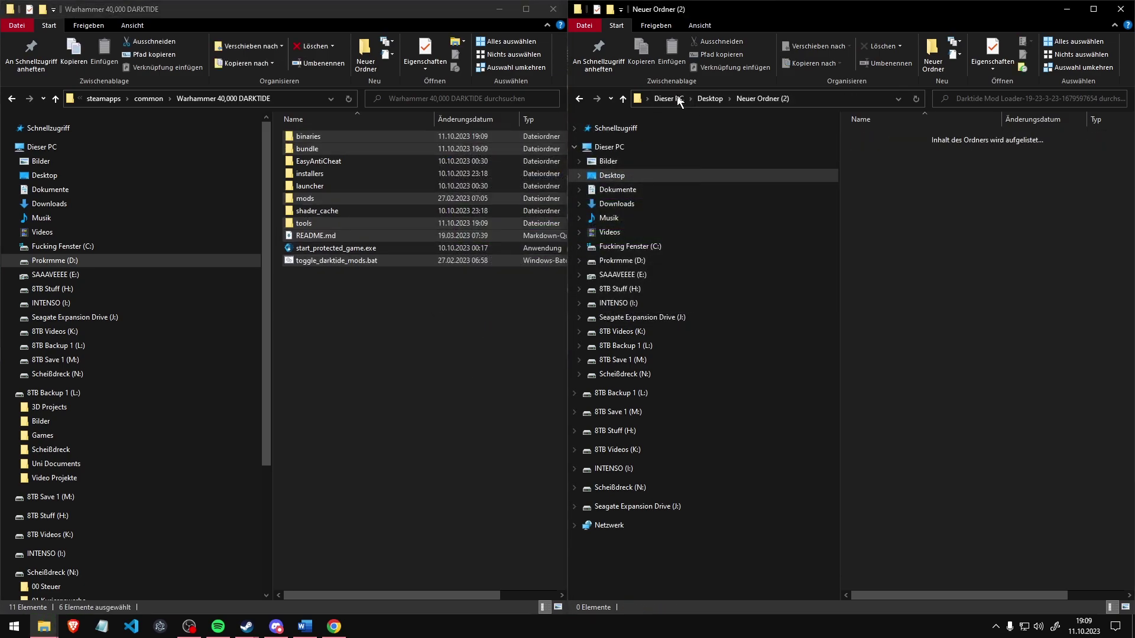
# Move the dmf folder from the extracted Darktide Mod Framework folder into the game's mods folder
pyautogui.doubleClick(901, 138)
pyautogui.click(874, 138)
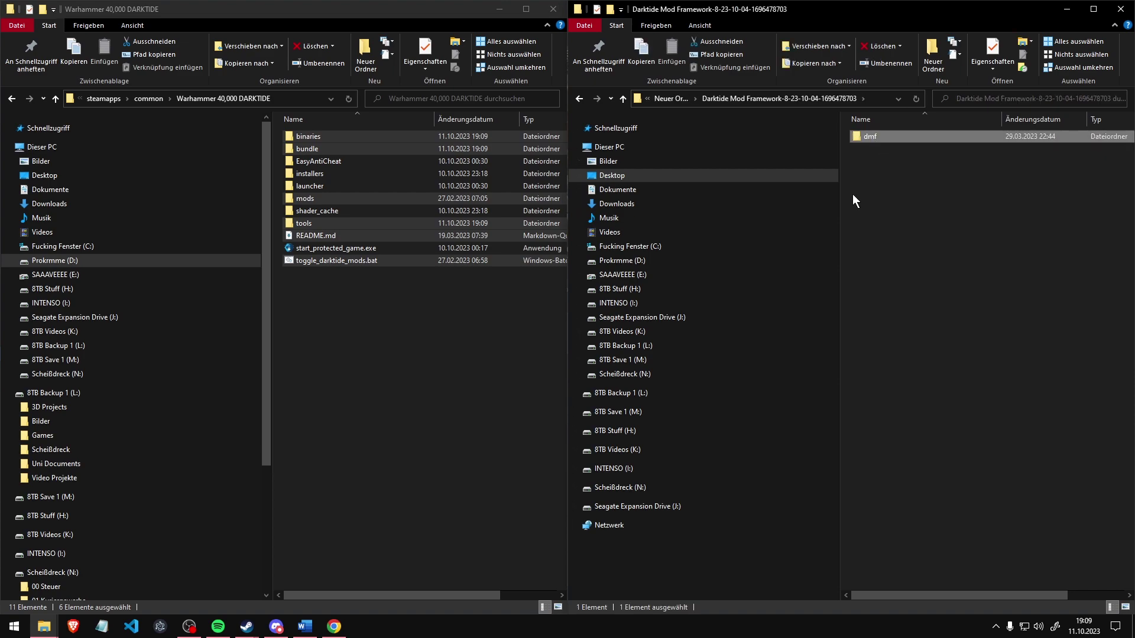
pyautogui.doubleClick(318, 199)
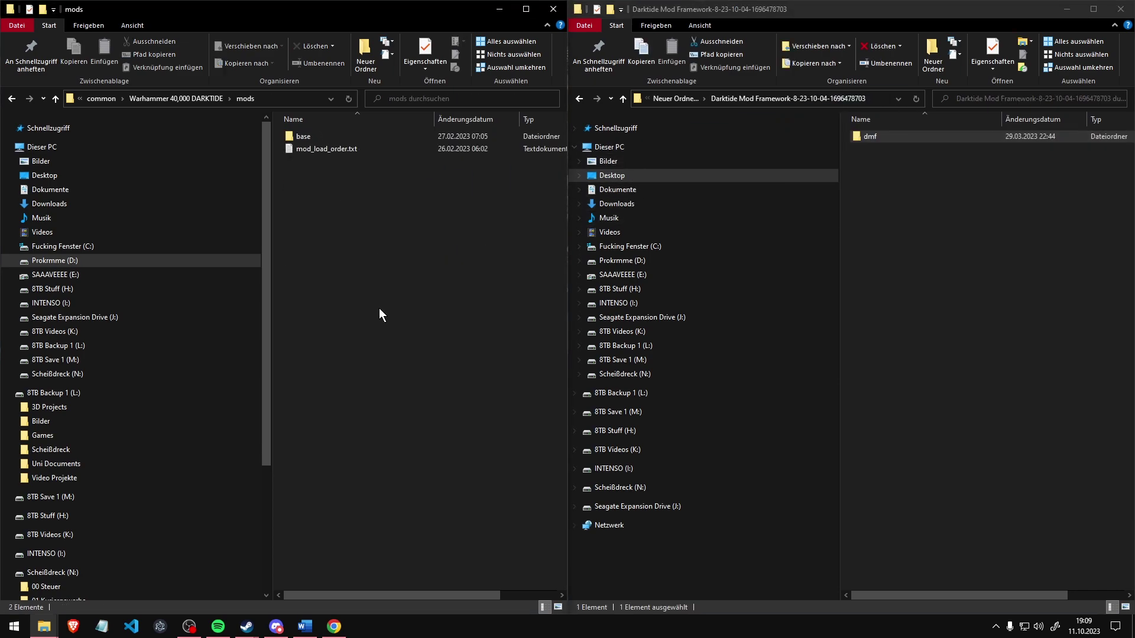
pyautogui.hotkey('ctrl', 'v')
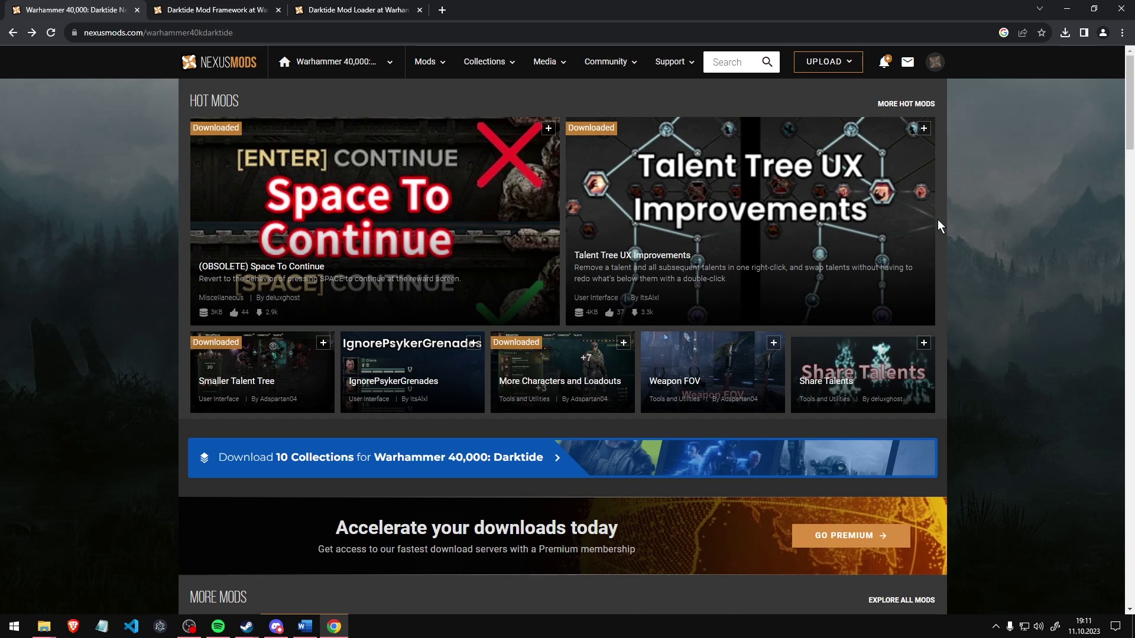
# In Chrome, explore all Darktide mods on Nexus Mods and go to page 10 of the list
pyautogui.scroll(-7, 938, 227)
pyautogui.click(912, 194)
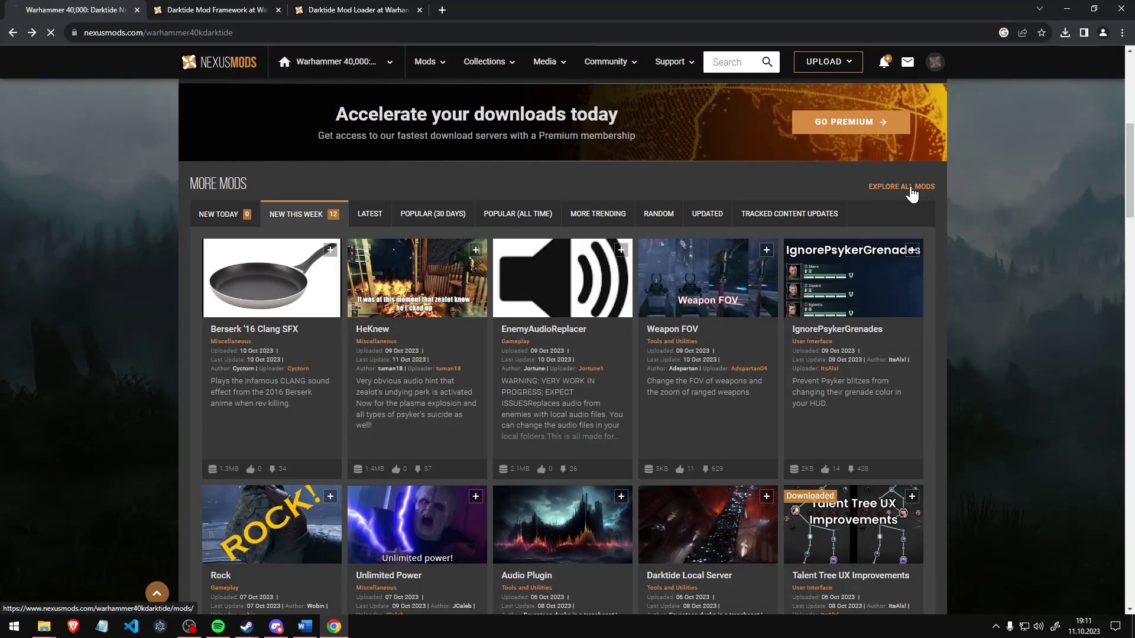
pyautogui.scroll(-10, 440, 265)
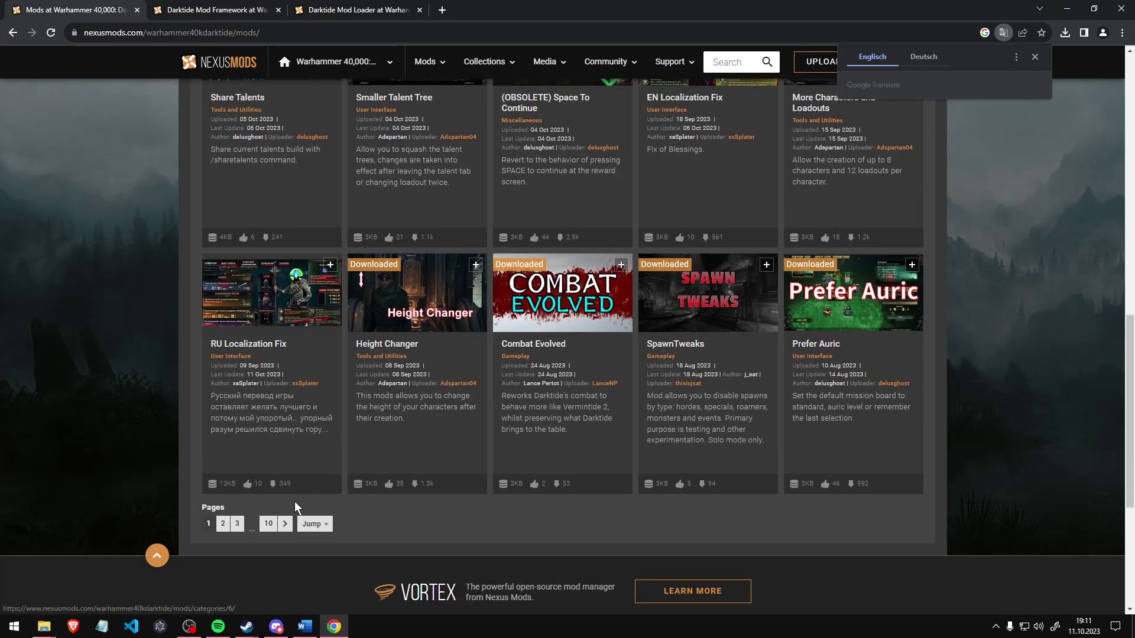
pyautogui.click(268, 524)
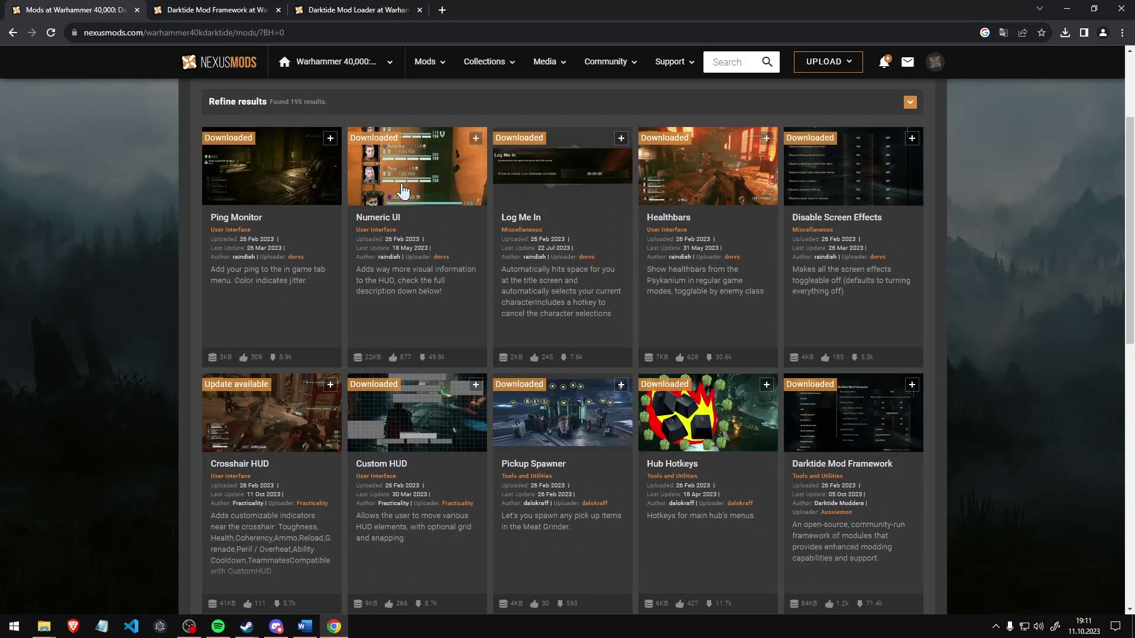
# Open the Numeric UI mod and download its file manually with the slow download
pyautogui.click(403, 189)
pyautogui.click(922, 285)
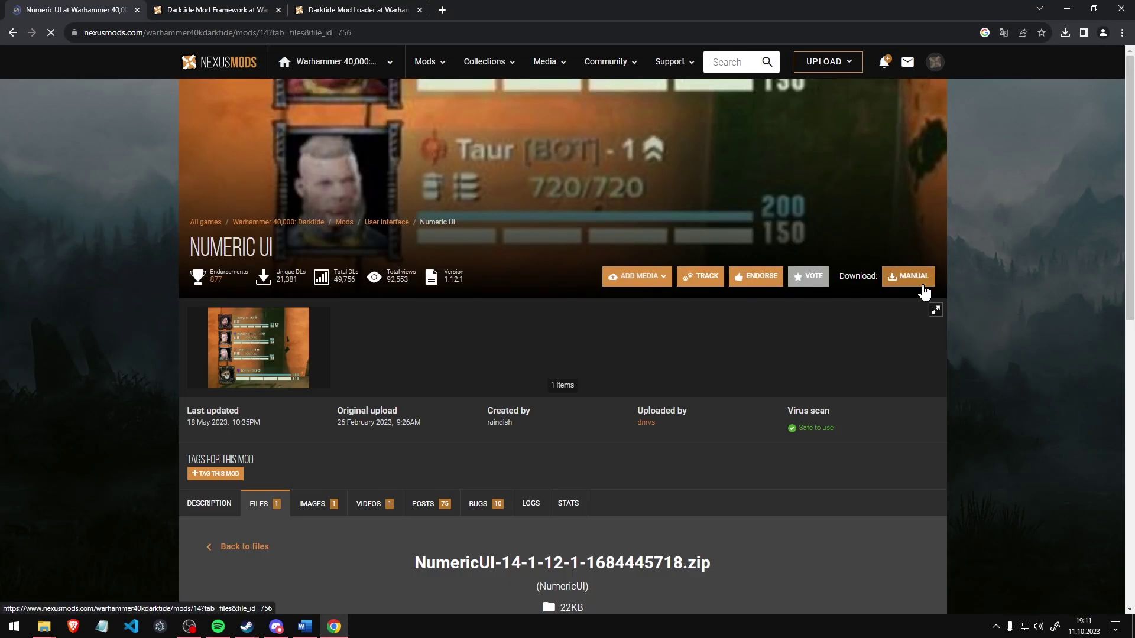
pyautogui.click(607, 385)
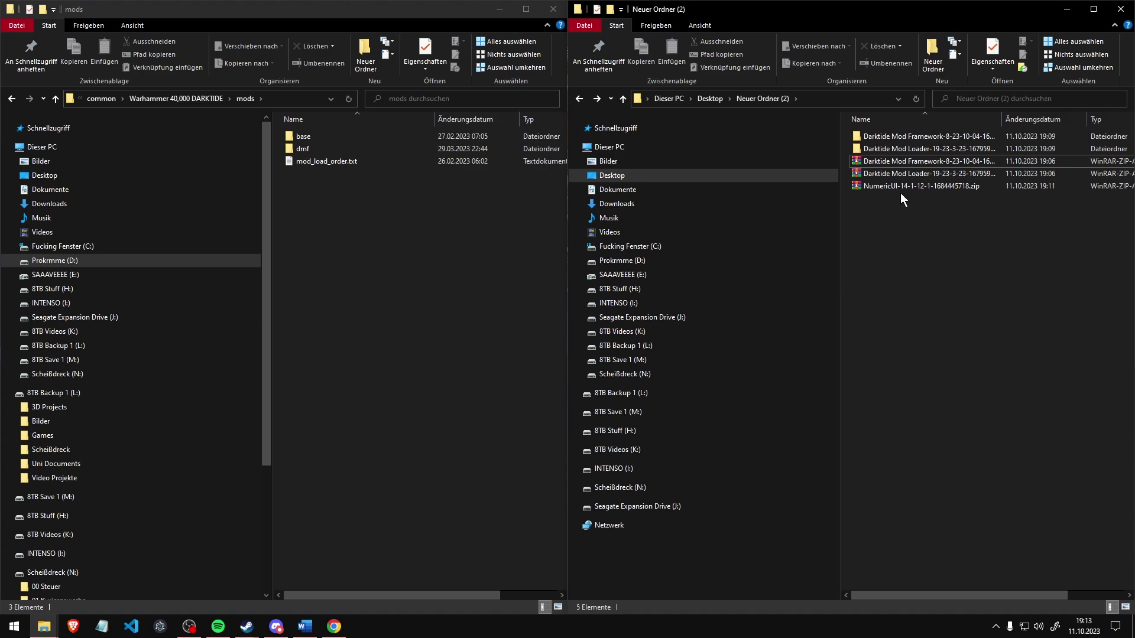
# Extract the NumericUI-14-1-12-1-1684445718.zip archive into a folder of the same name
pyautogui.click(900, 186)
pyautogui.rightClick(899, 185)
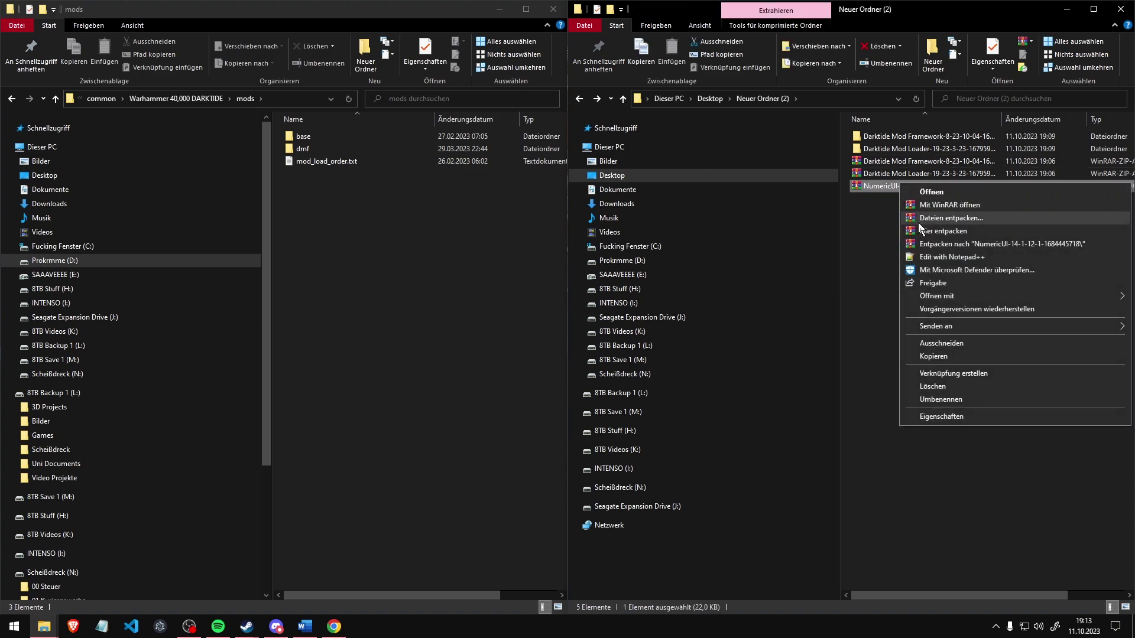
pyautogui.click(923, 241)
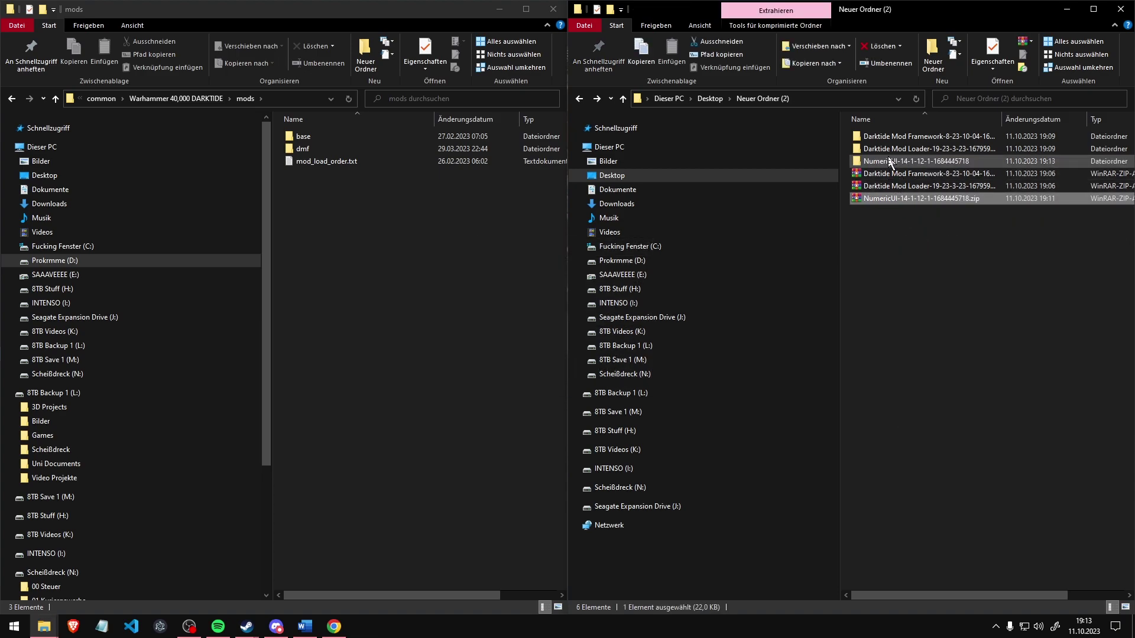
# Move the NumericUI folder from its extracted download folder into the game's mods folder
pyautogui.doubleClick(888, 159)
pyautogui.click(881, 137)
pyautogui.click(400, 255)
pyautogui.hotkey('ctrl', 'v')
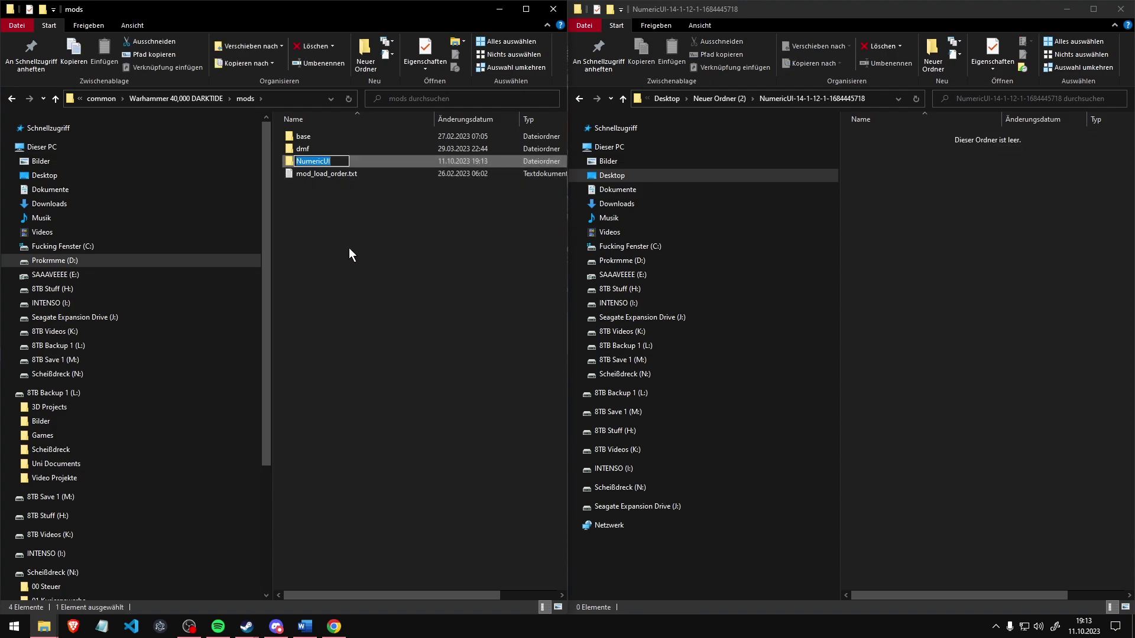
# Add NumericUI on its own line below the comments in mod_load_order.txt and close the file
pyautogui.doubleClick(329, 175)
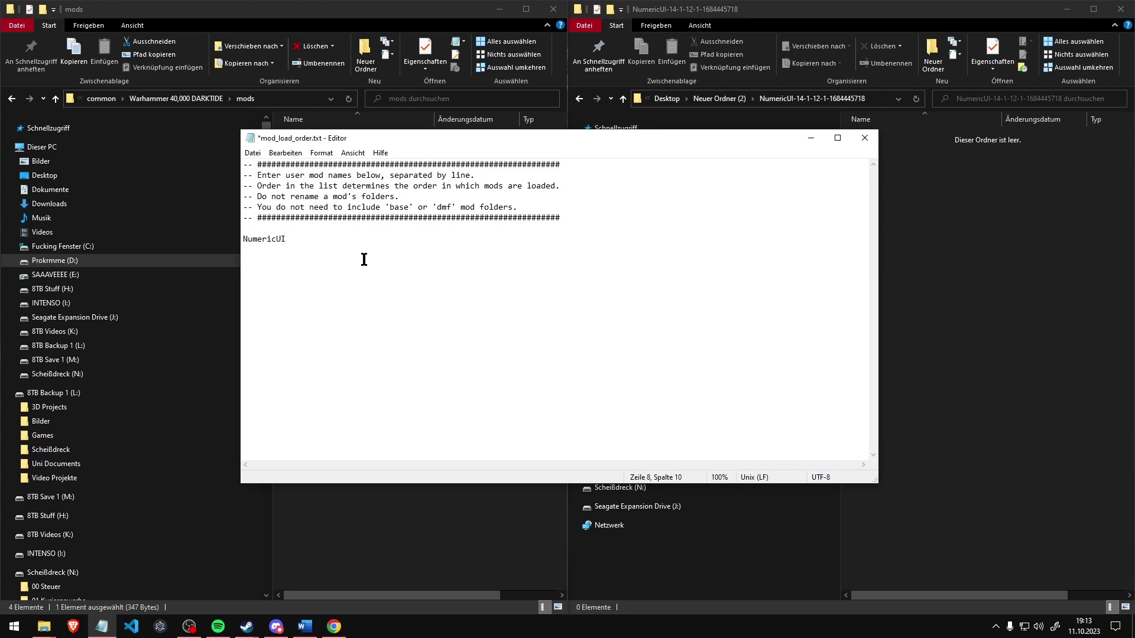
pyautogui.click(863, 140)
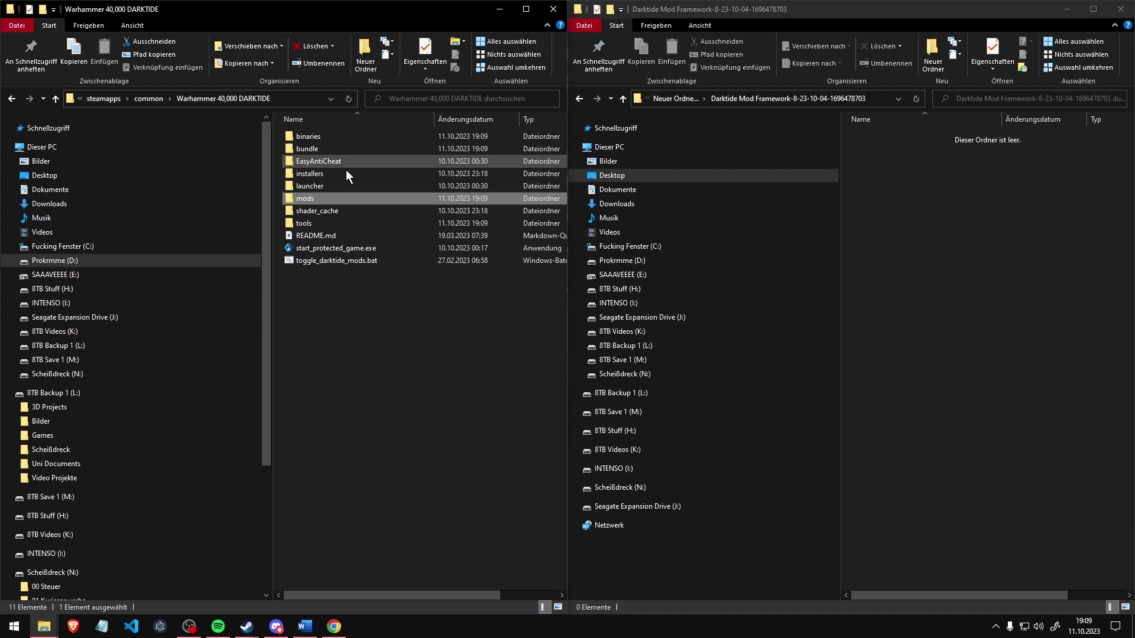
# Run toggle_darktide_mods.bat in the game folder to patch Darktide for mods, and dismiss the patcher windows
pyautogui.doubleClick(339, 264)
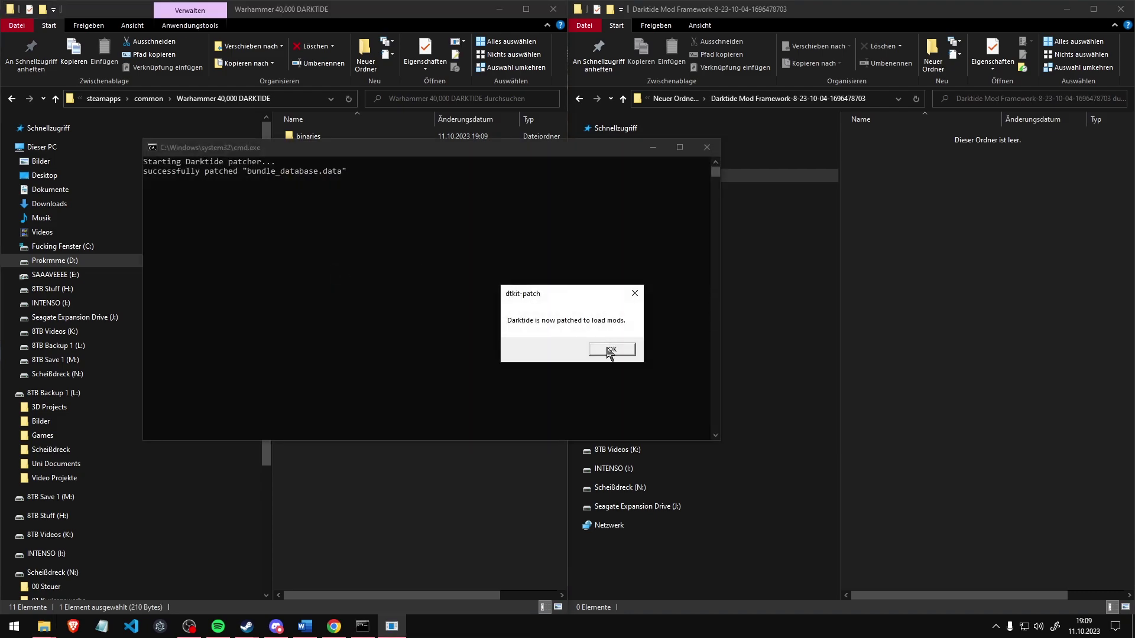
pyautogui.click(611, 350)
pyautogui.press('Return')
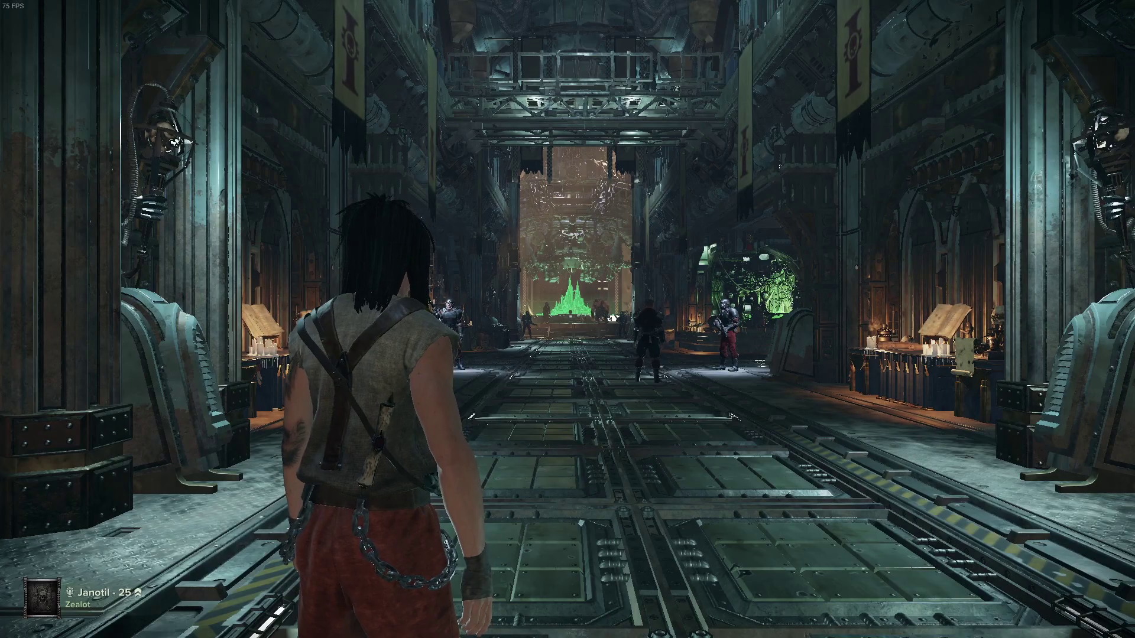
# Open the in-game mod options in Darktide and toggle the Numeric UI mod off and back on
pyautogui.press('F4')
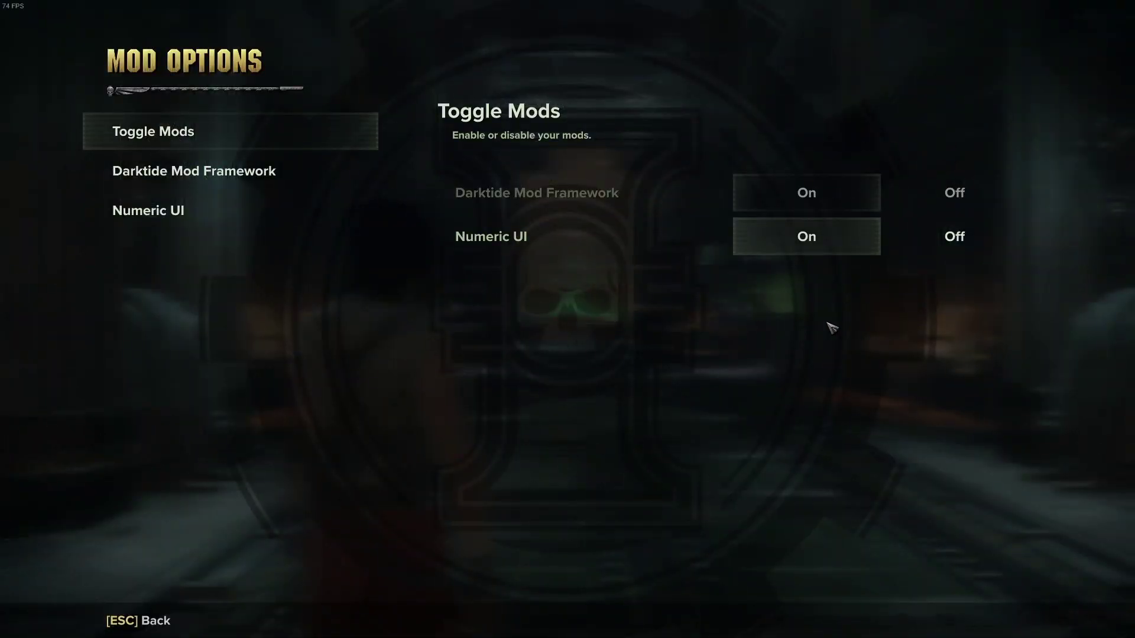
pyautogui.click(970, 245)
pyautogui.click(798, 240)
# Look through the Darktide Mod Framework settings in the mod options
pyautogui.click(215, 180)
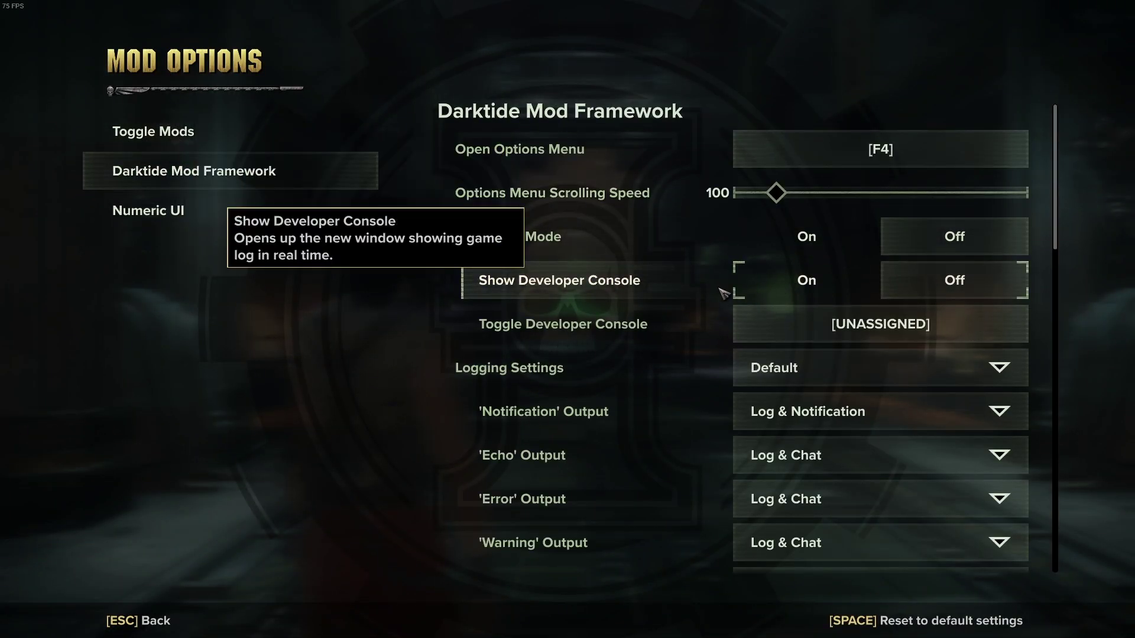
pyautogui.scroll(-8, 721, 293)
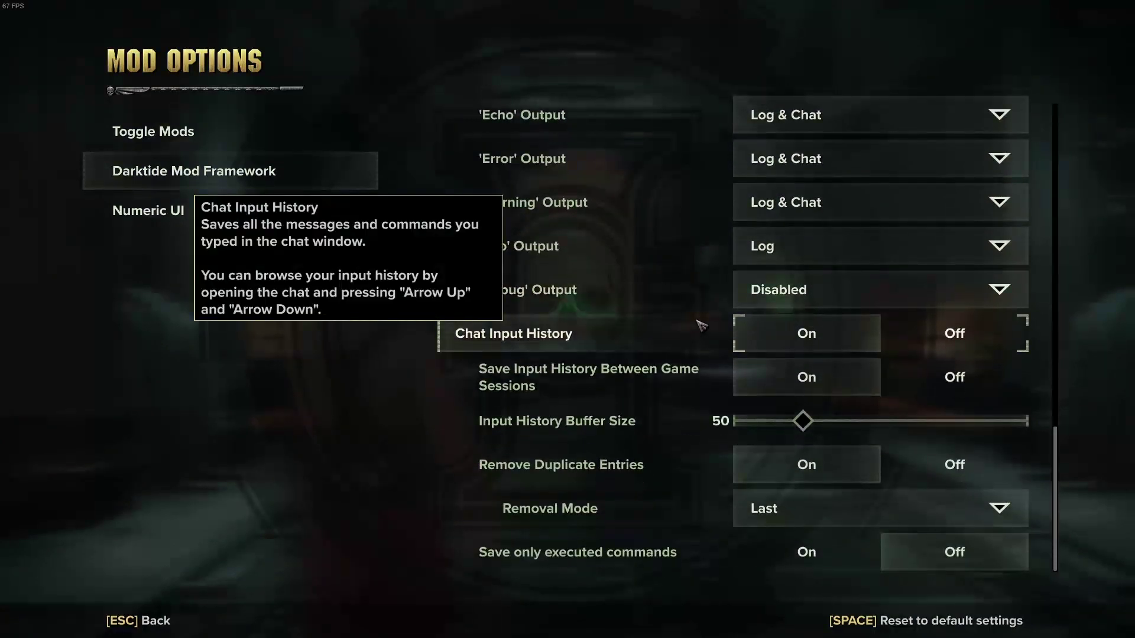
pyautogui.scroll(10, 702, 324)
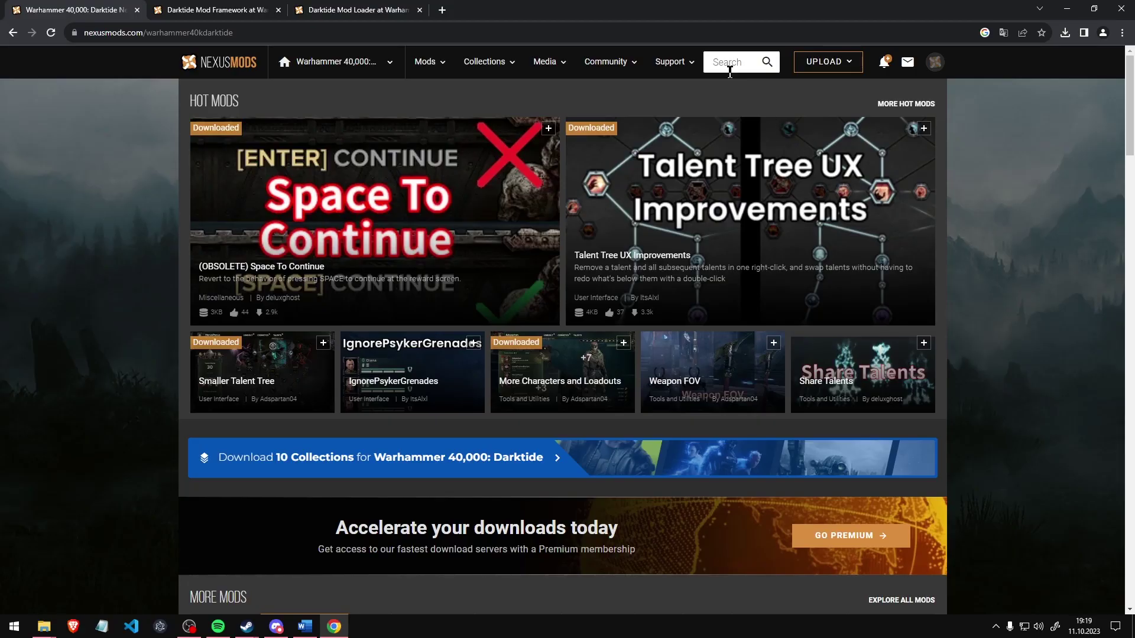
# Search the Nexus Mods Darktide mods for "load" and open the Mod Load Order File Maker EN-RU page
pyautogui.click(729, 67)
pyautogui.write('load')
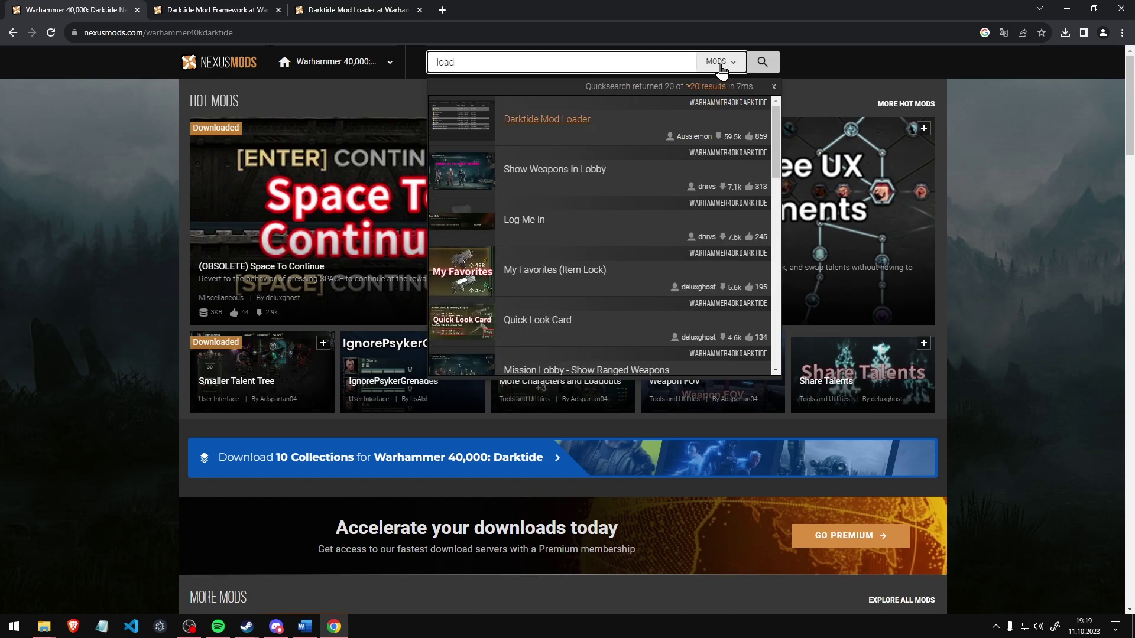
pyautogui.click(609, 327)
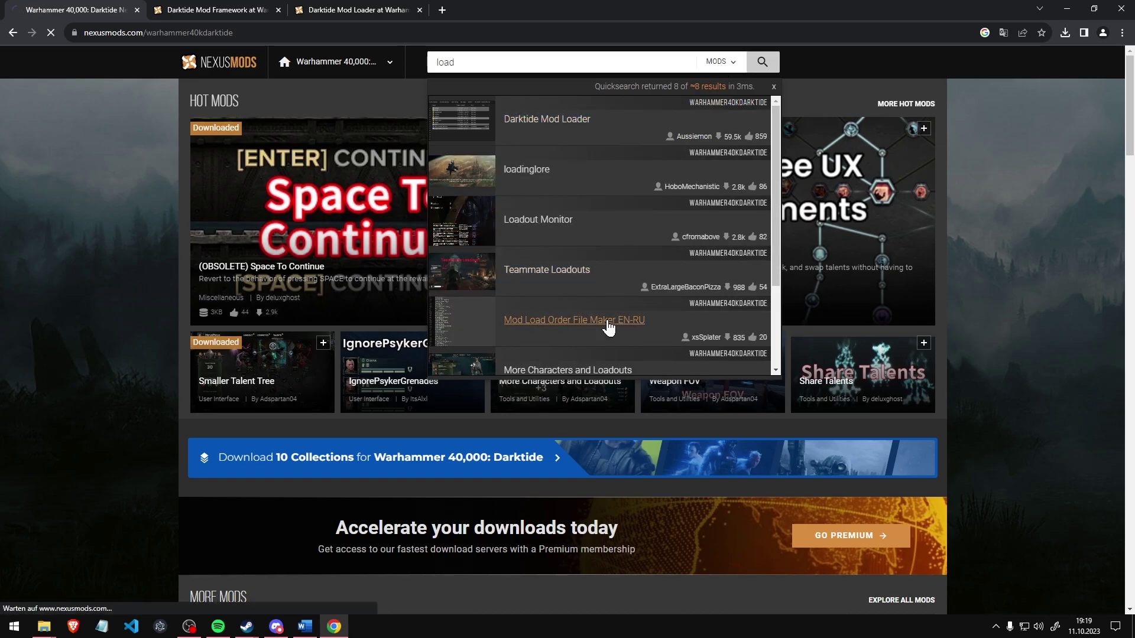
# Download the main file SL_EN_mod_load_order_file_maker from the mod's files with the free slow download
pyautogui.scroll(-3, 606, 335)
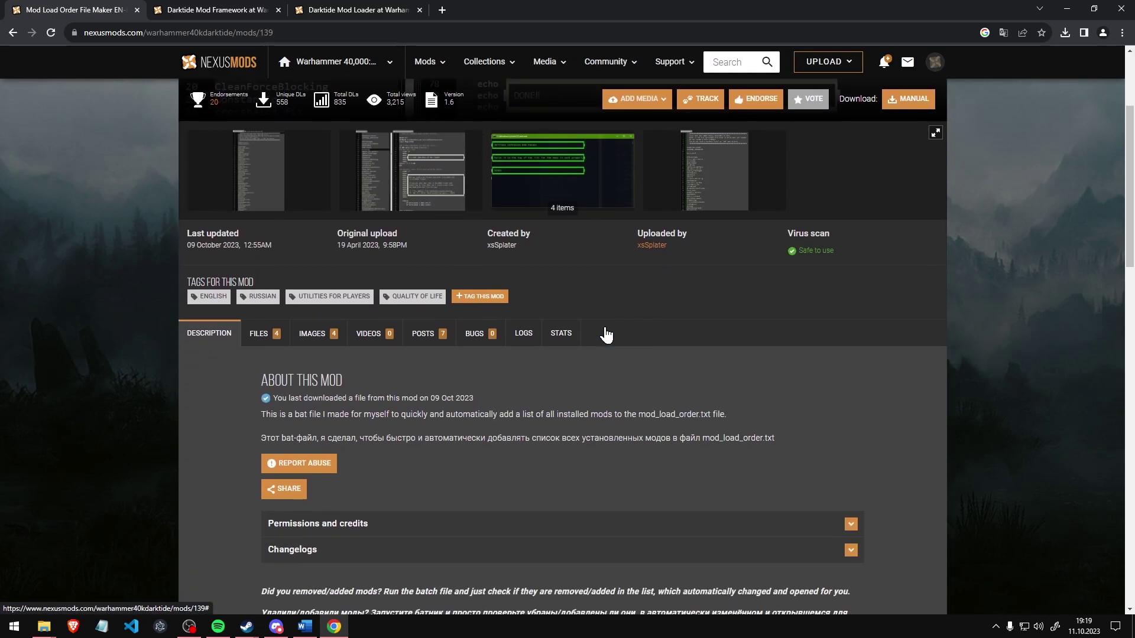
pyautogui.click(260, 336)
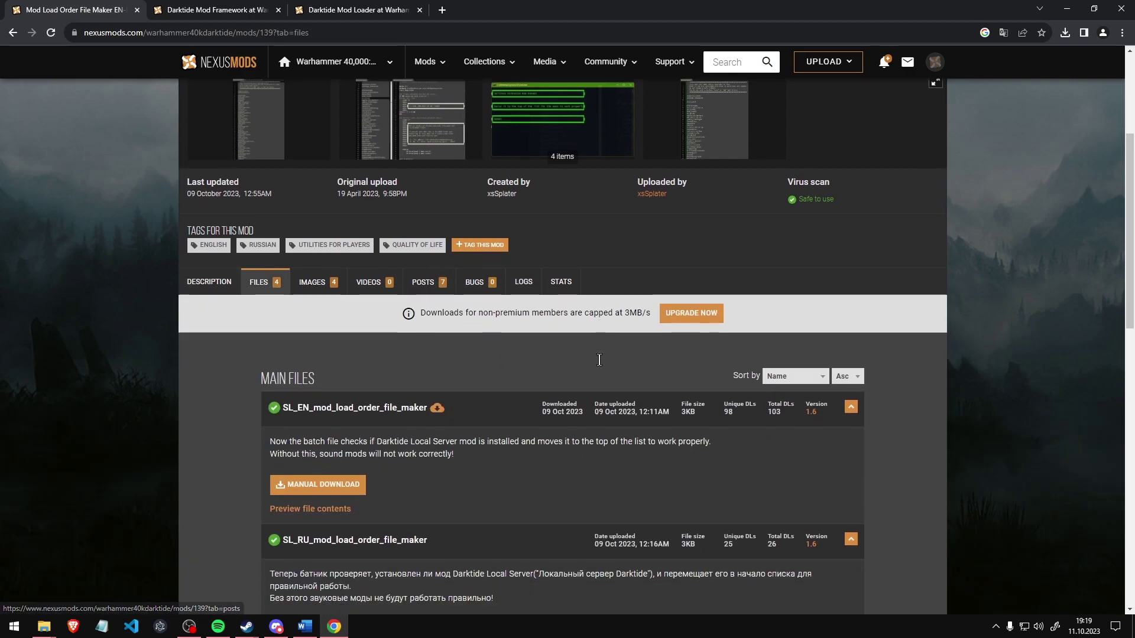
pyautogui.scroll(-5, 544, 334)
pyautogui.scroll(1, 545, 334)
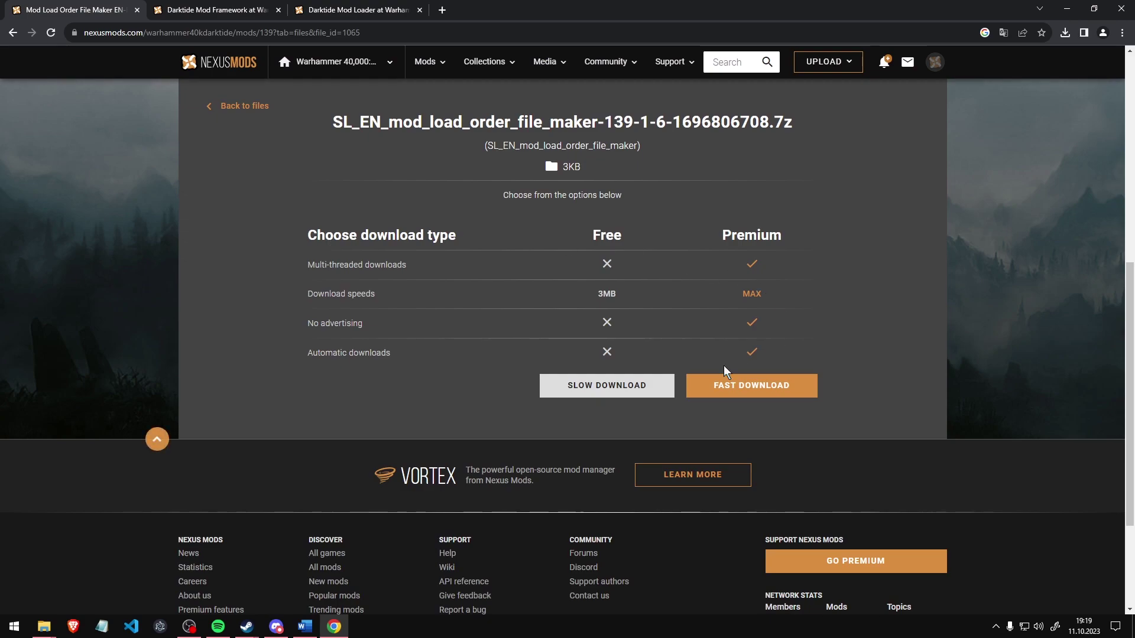
pyautogui.click(622, 387)
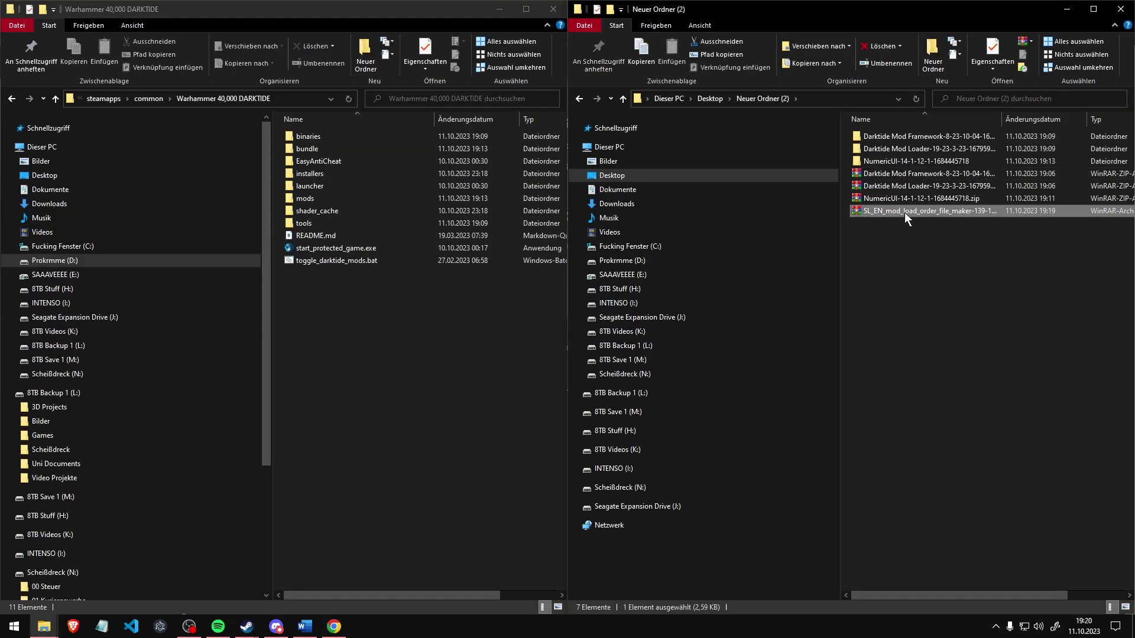
# Extract the SL_EN_mod_load_order_file_maker archive into its own folder and move the contained .bat file into the game's mods folder
pyautogui.rightClick(905, 211)
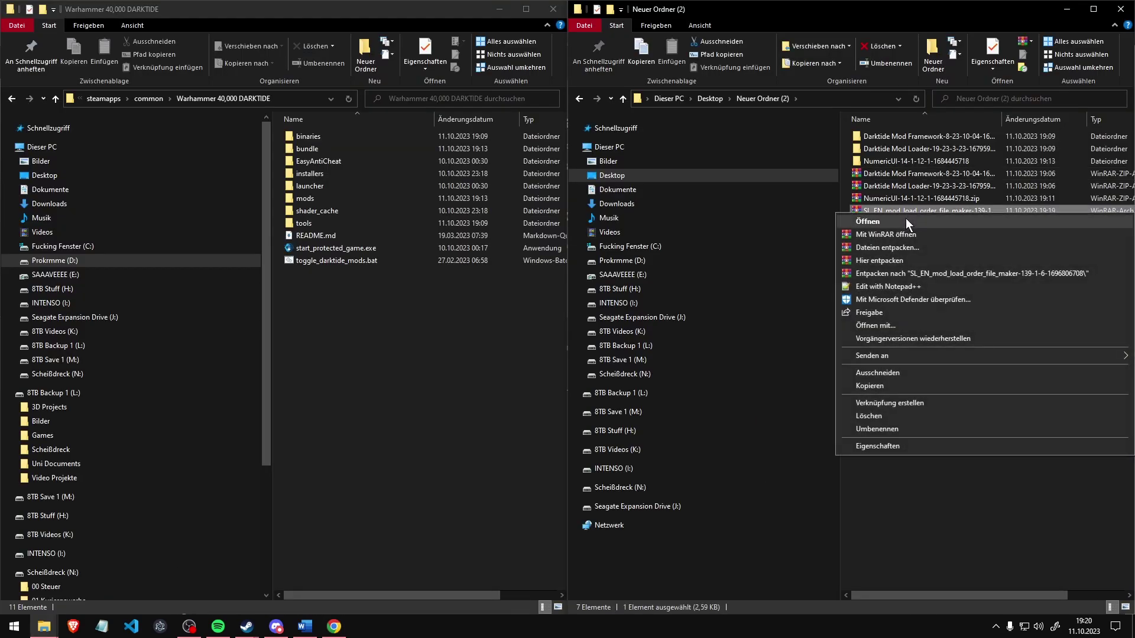
pyautogui.click(911, 274)
pyautogui.doubleClick(888, 174)
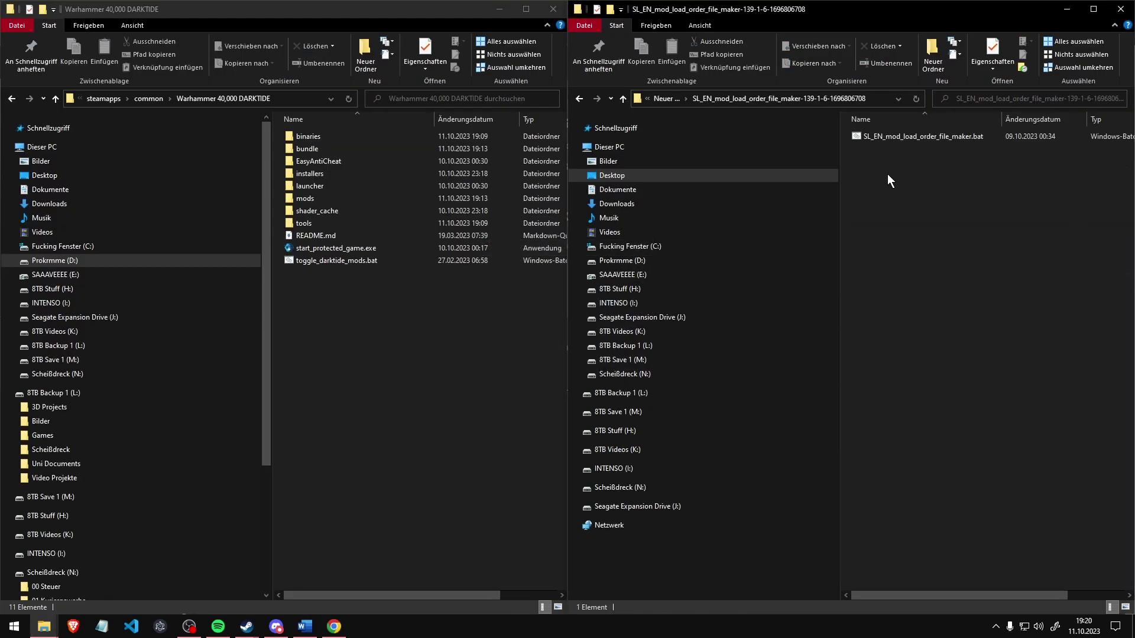
pyautogui.moveTo(883, 135); pyautogui.dragTo(341, 198)
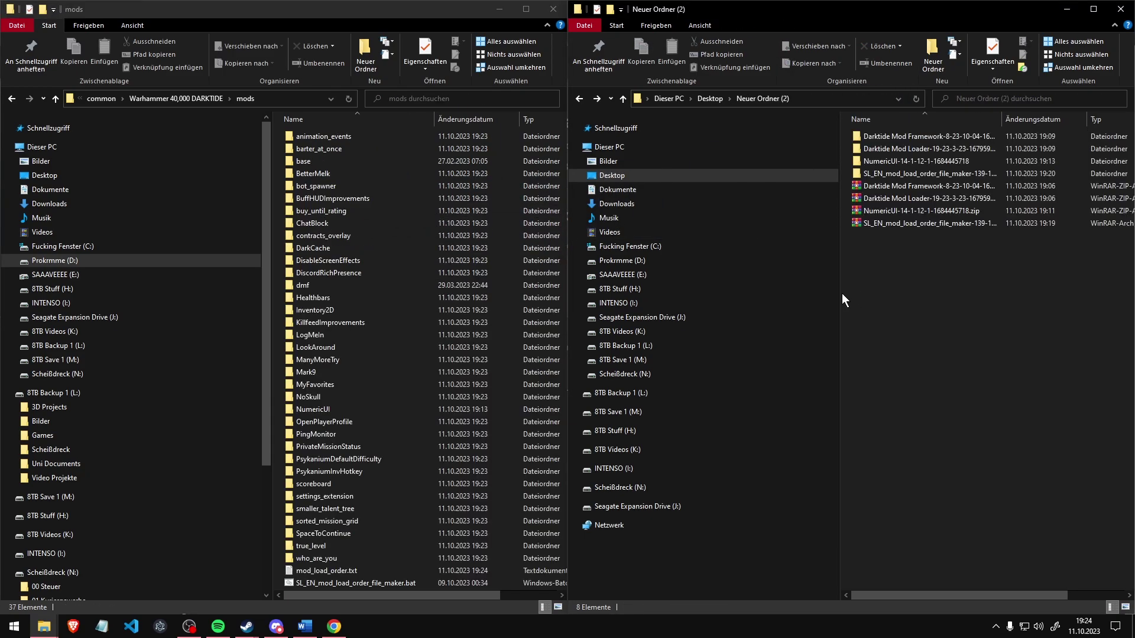
# Run SL_EN_mod_load_order_file_maker.bat in the mods folder to regenerate the mod list, checking mod_load_order.txt before and after
pyautogui.doubleClick(325, 572)
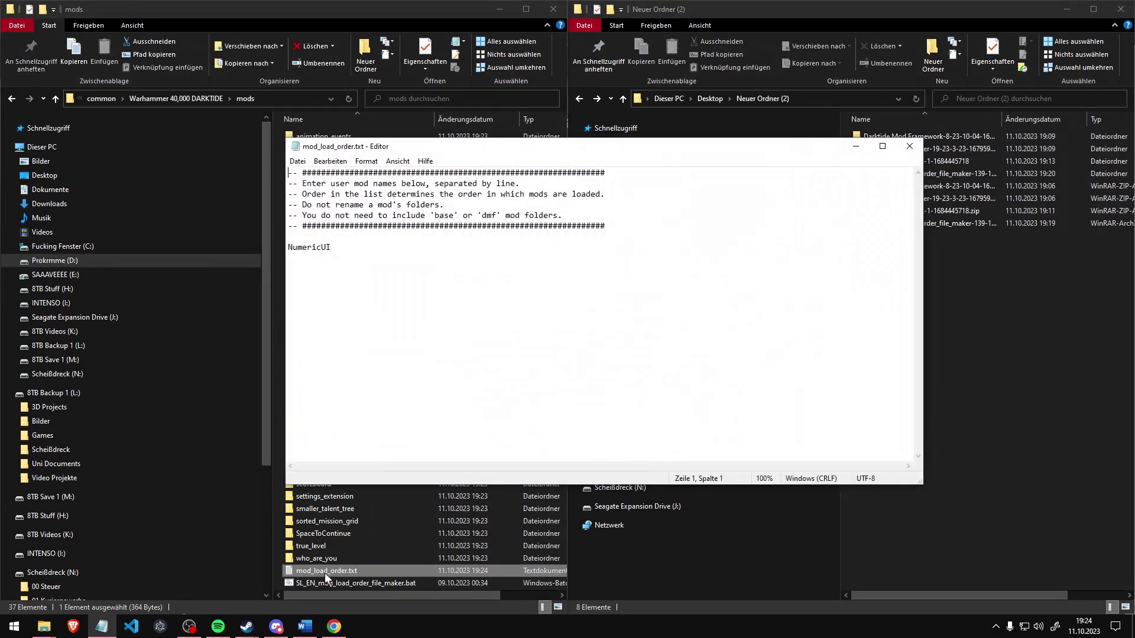
pyautogui.click(911, 147)
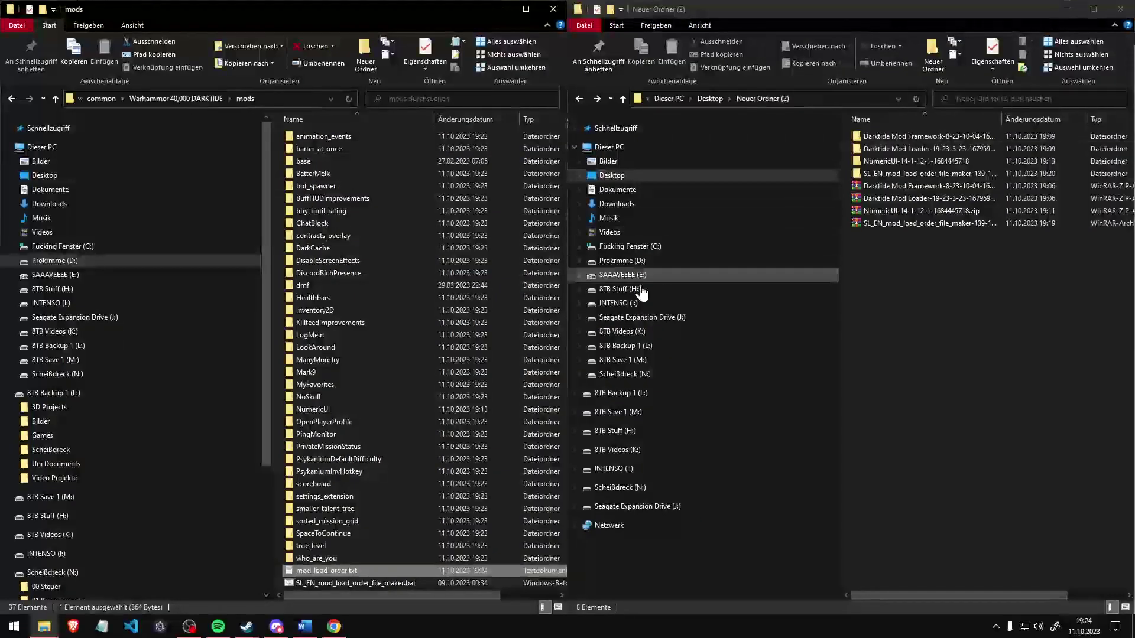
pyautogui.doubleClick(367, 584)
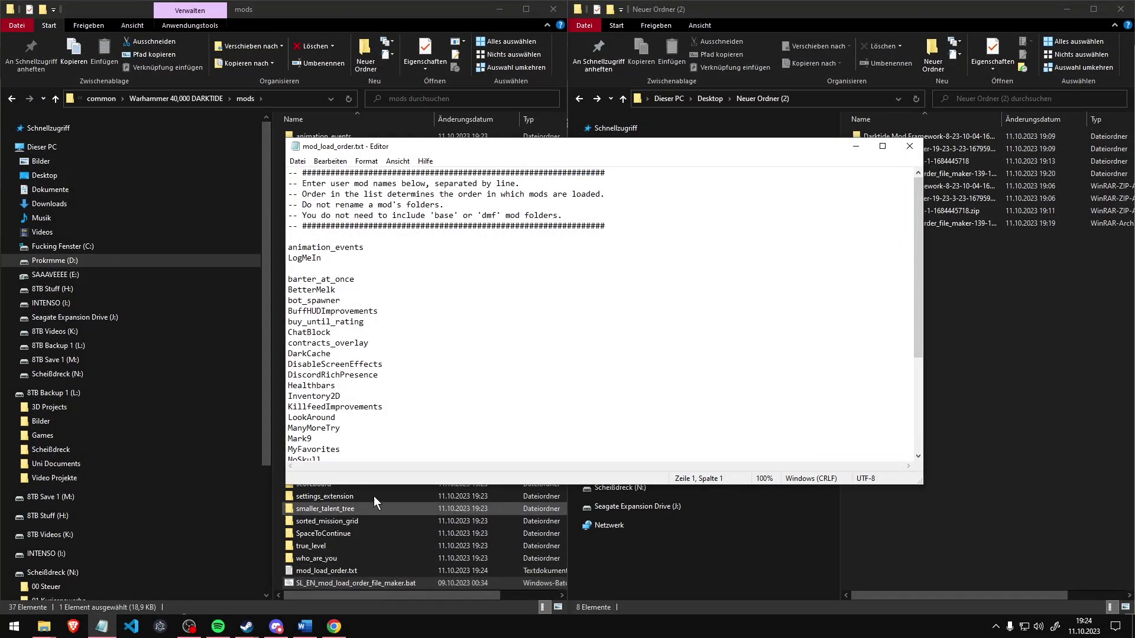
pyautogui.scroll(-5, 414, 398)
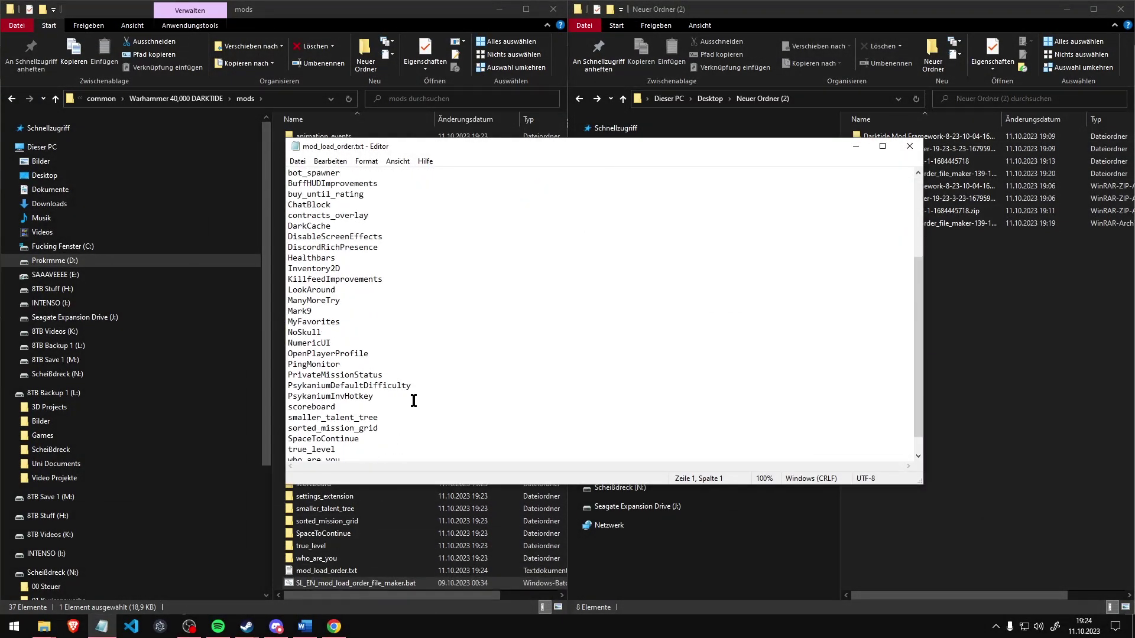
pyautogui.click(909, 146)
# Run toggle_darktide_mods.bat in the game folder twice to unpatch and re-patch Darktide, dismissing the patcher windows each time
pyautogui.click(205, 93)
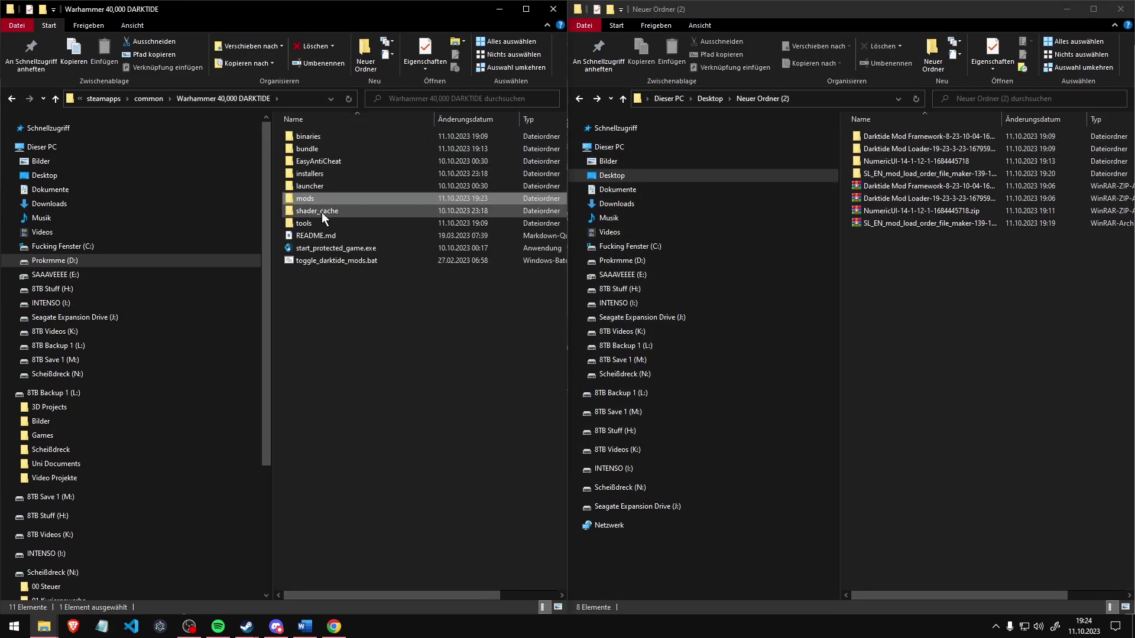
pyautogui.doubleClick(320, 260)
pyautogui.click(553, 354)
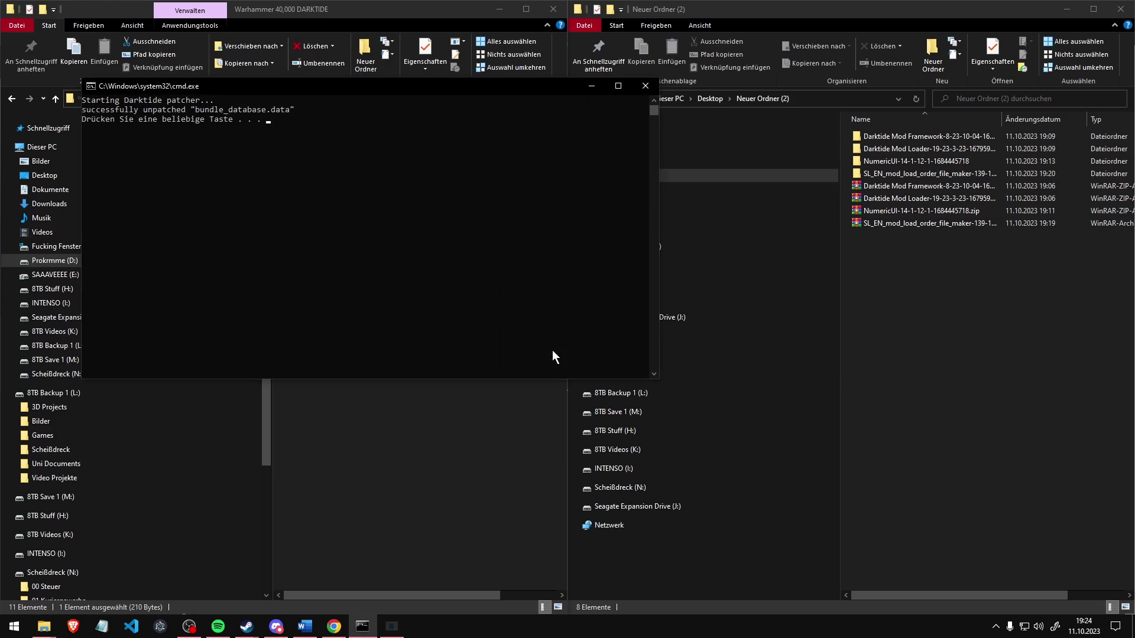
pyautogui.click(651, 85)
pyautogui.doubleClick(306, 261)
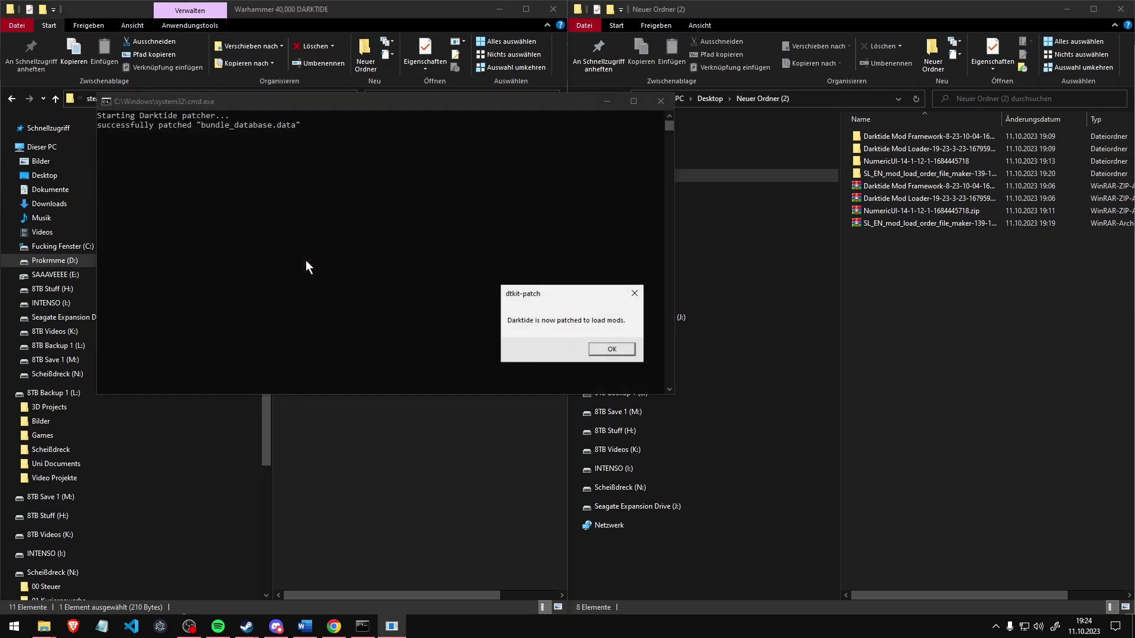
pyautogui.click(609, 350)
pyautogui.click(662, 101)
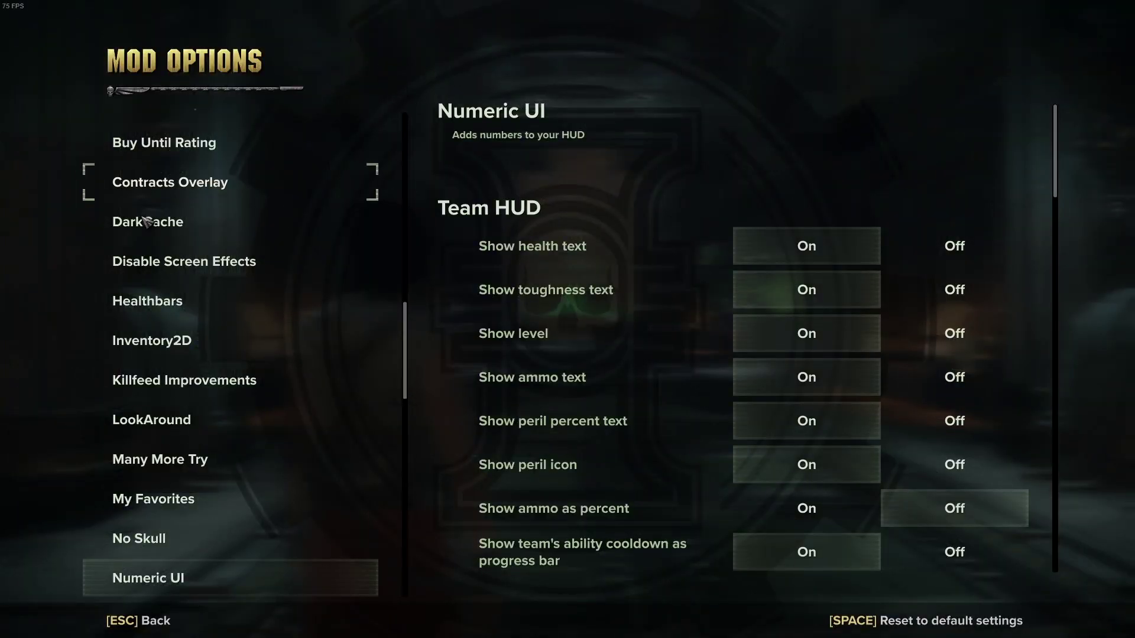
# Look through the installed mods in Darktide's mod options, including the No Skull, Numeric UI, Open Player Profile and Scoreboard settings
pyautogui.scroll(-5, 146, 222)
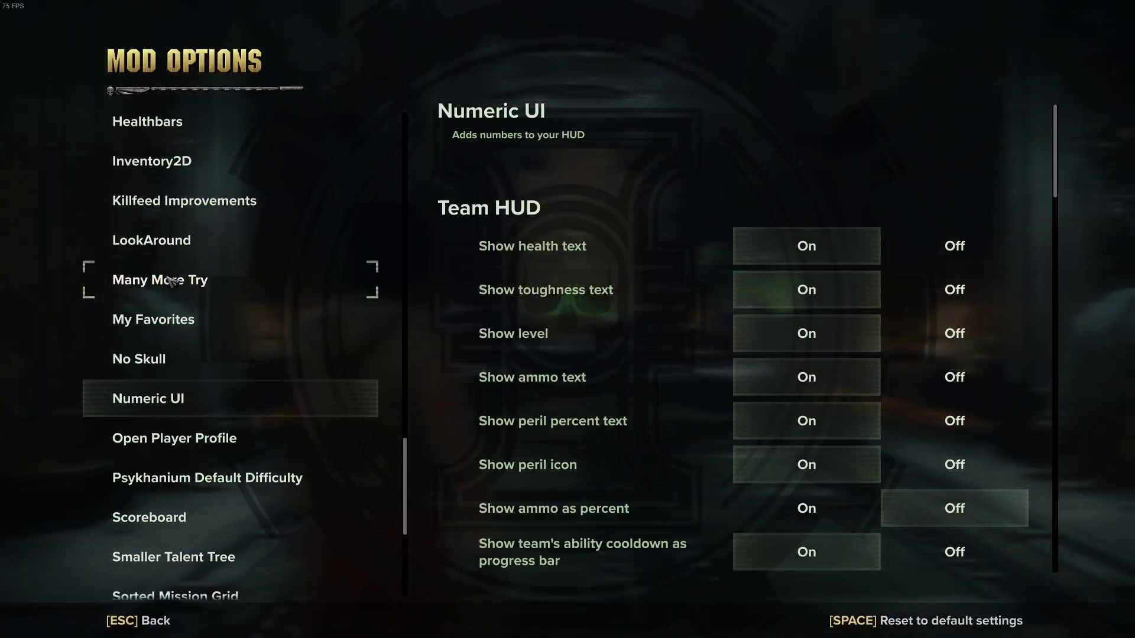
pyautogui.click(195, 420)
pyautogui.click(177, 261)
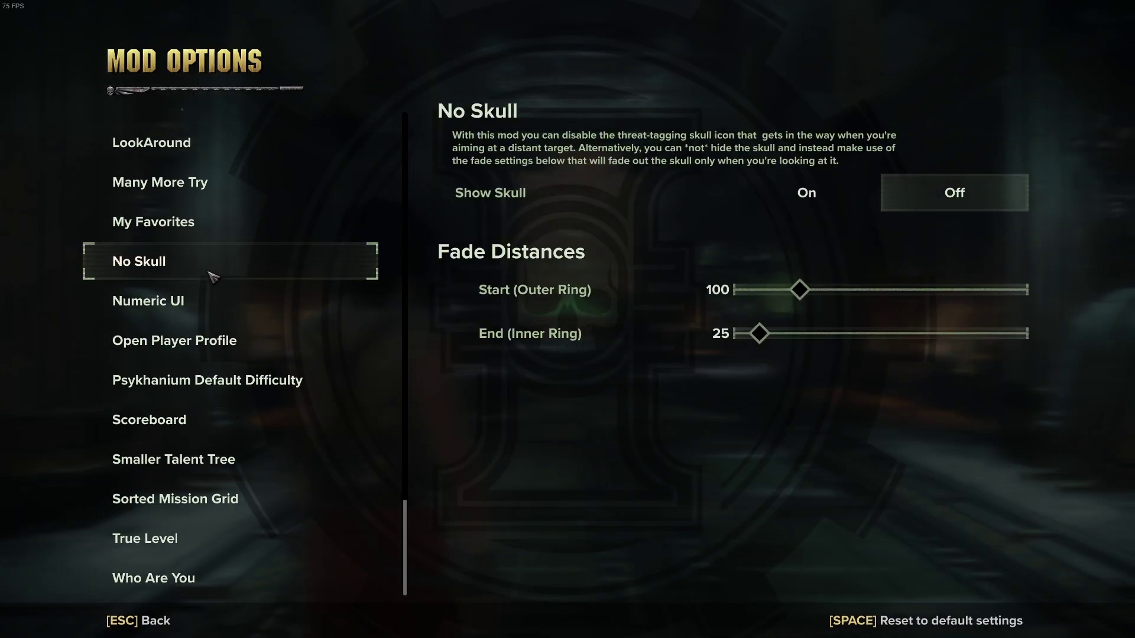
pyautogui.click(178, 301)
pyautogui.click(197, 342)
pyautogui.click(177, 419)
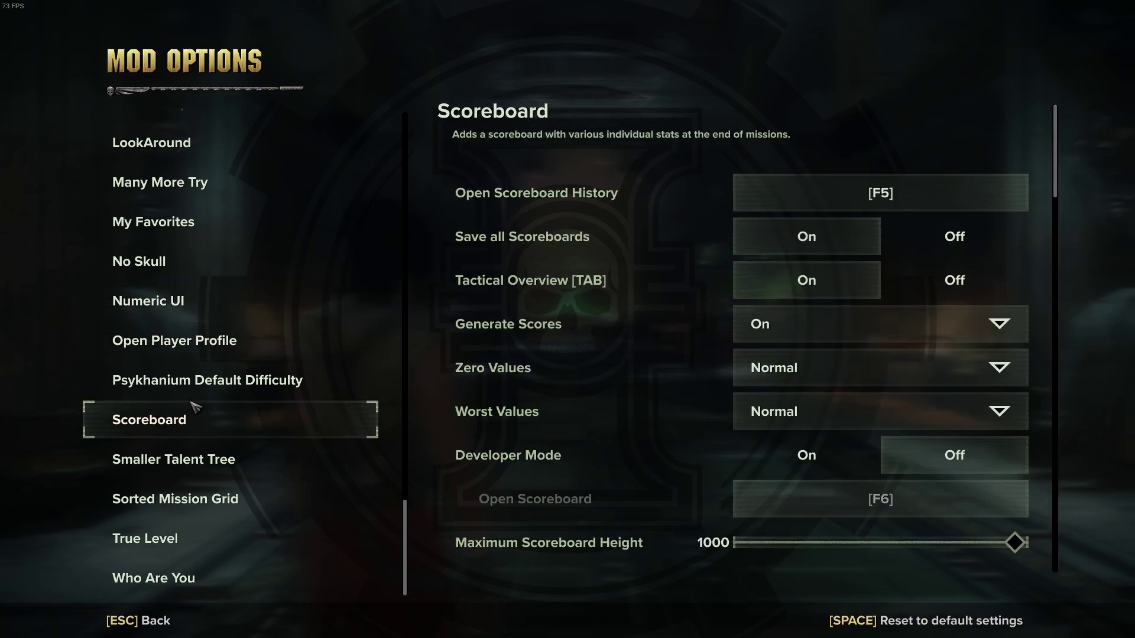
pyautogui.scroll(-6, 838, 318)
pyautogui.scroll(-3, 839, 318)
pyautogui.scroll(10, 849, 324)
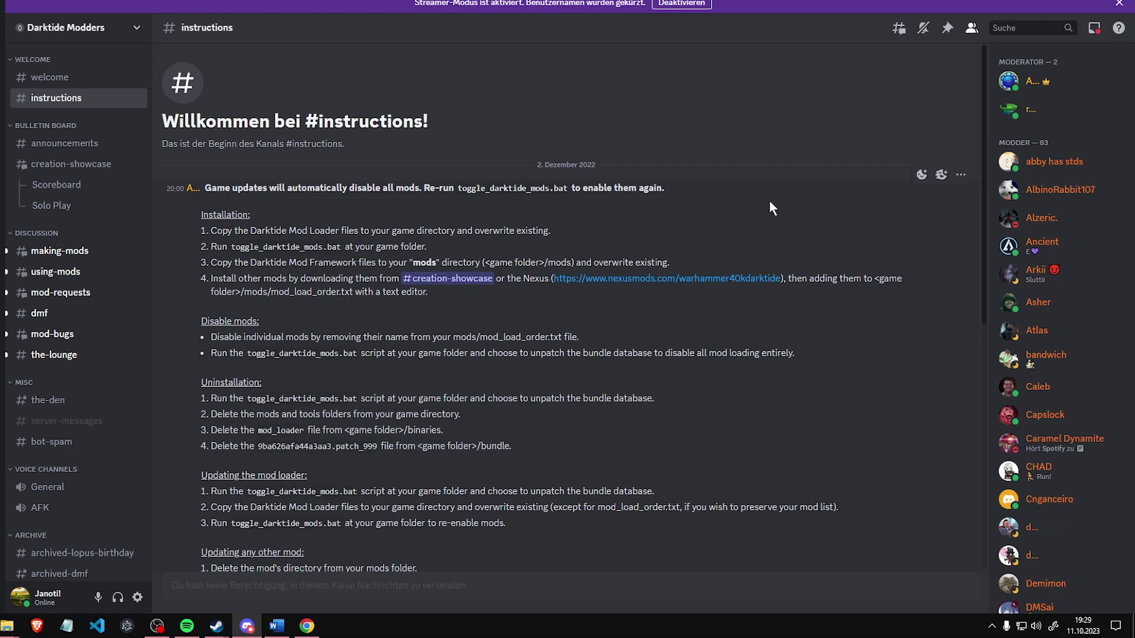
# Read the instructions channel of the Darktide Modders server in Discord and browse all threads of the creation-showcase channel
pyautogui.scroll(-7, 771, 206)
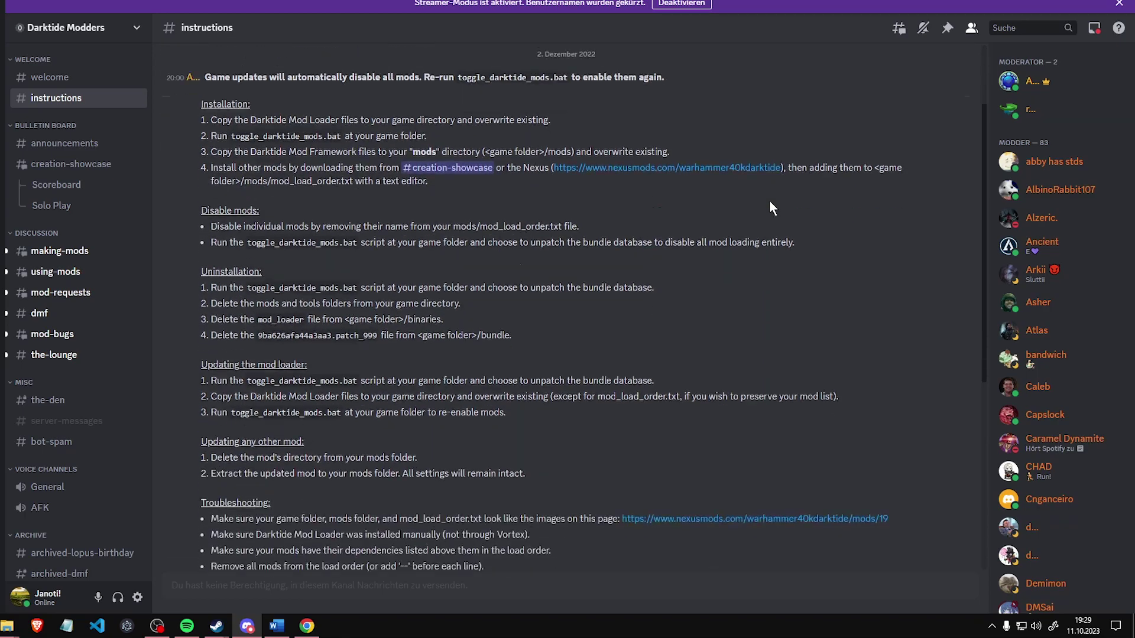
pyautogui.moveTo(75, 175)
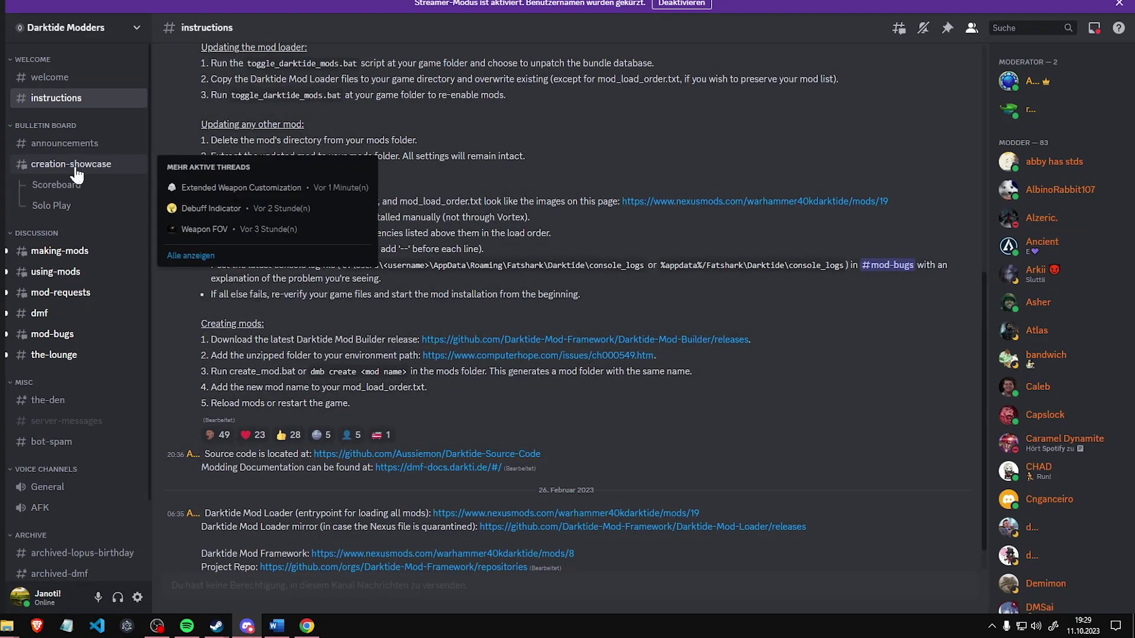
pyautogui.click(191, 255)
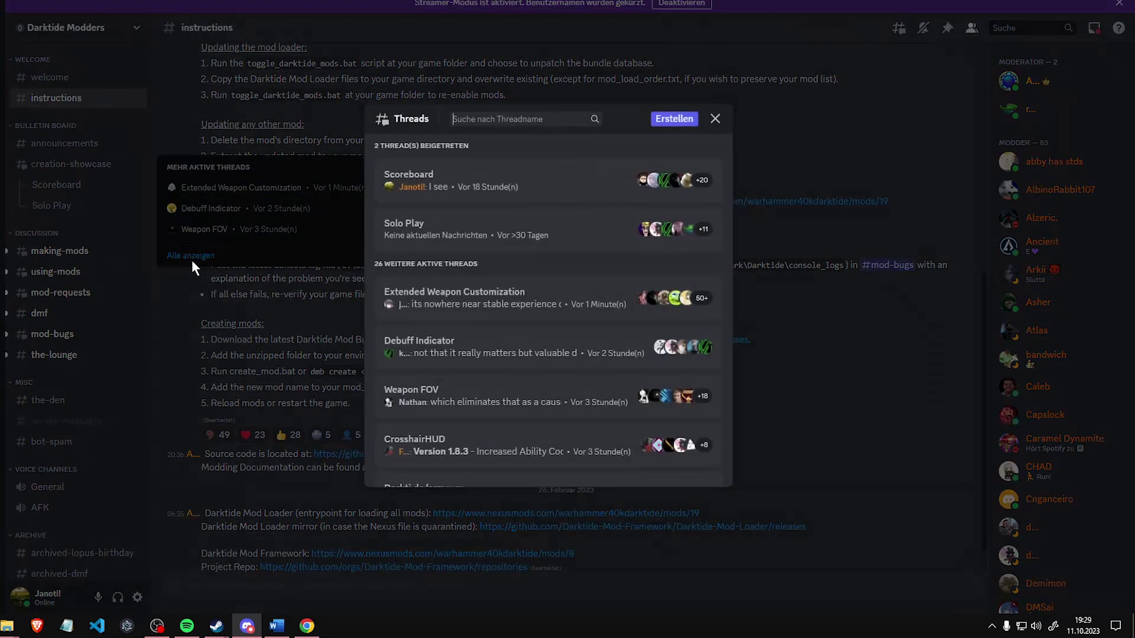
pyautogui.scroll(-15, 532, 260)
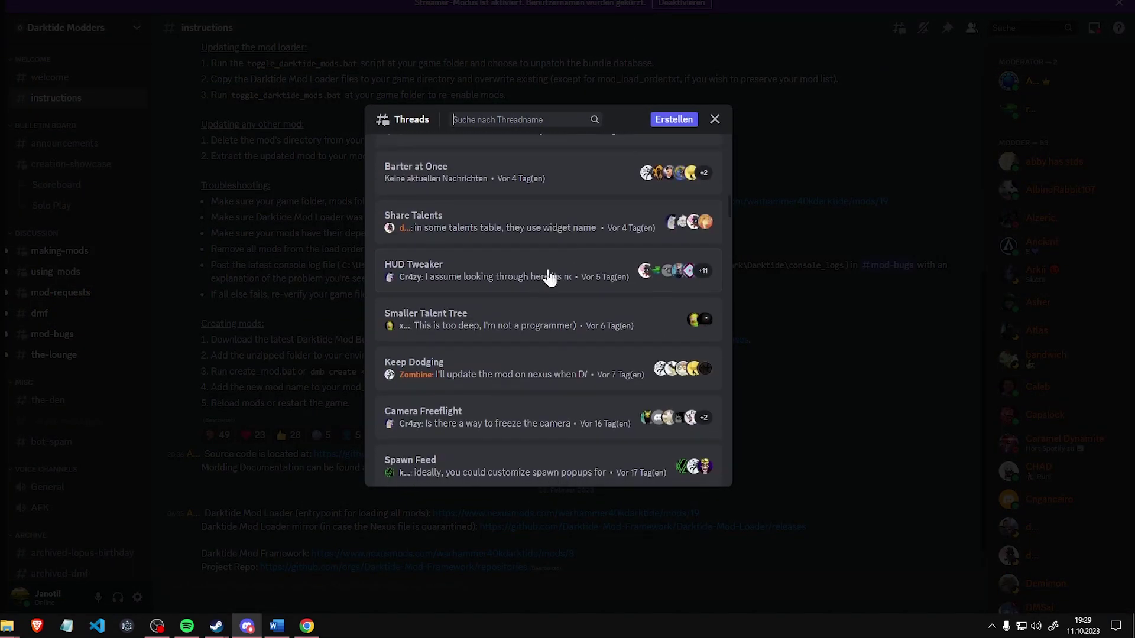
pyautogui.scroll(-5, 554, 274)
pyautogui.scroll(20, 562, 269)
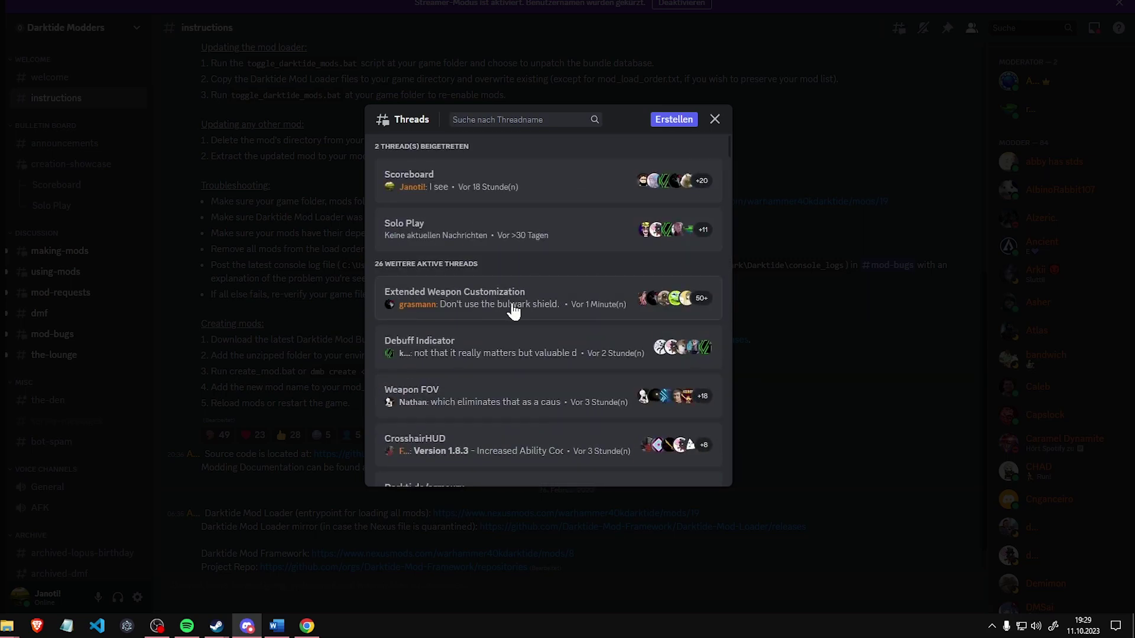
# Open the Extended Weapon Customization thread and read back through its earlier messages
pyautogui.click(512, 307)
pyautogui.scroll(15, 641, 310)
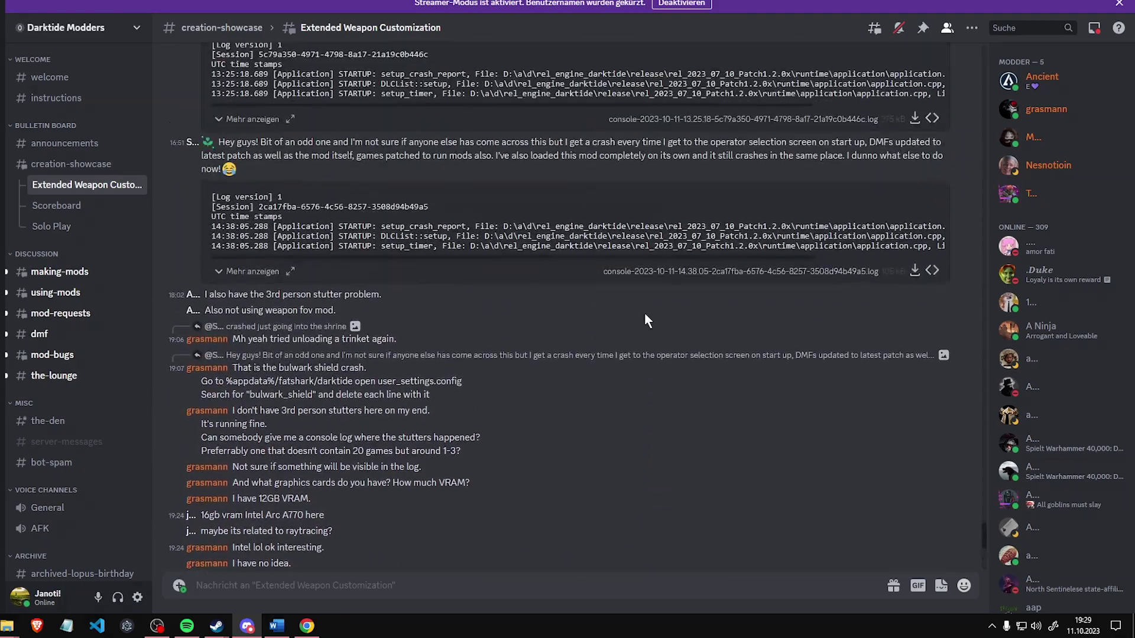
pyautogui.scroll(15, 646, 321)
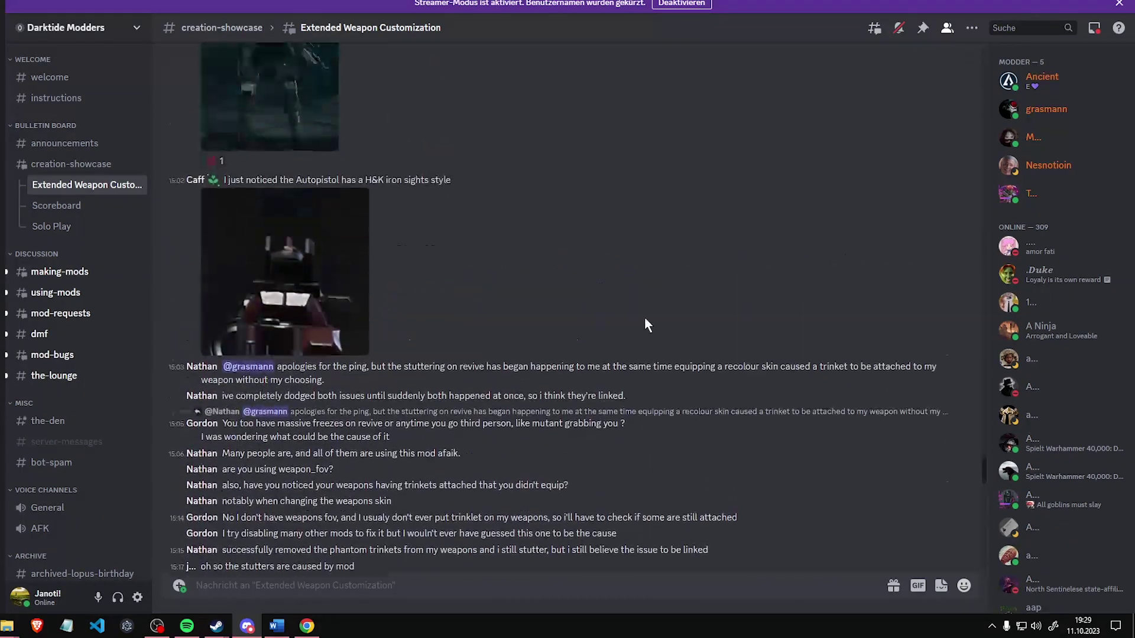
pyautogui.scroll(15, 646, 327)
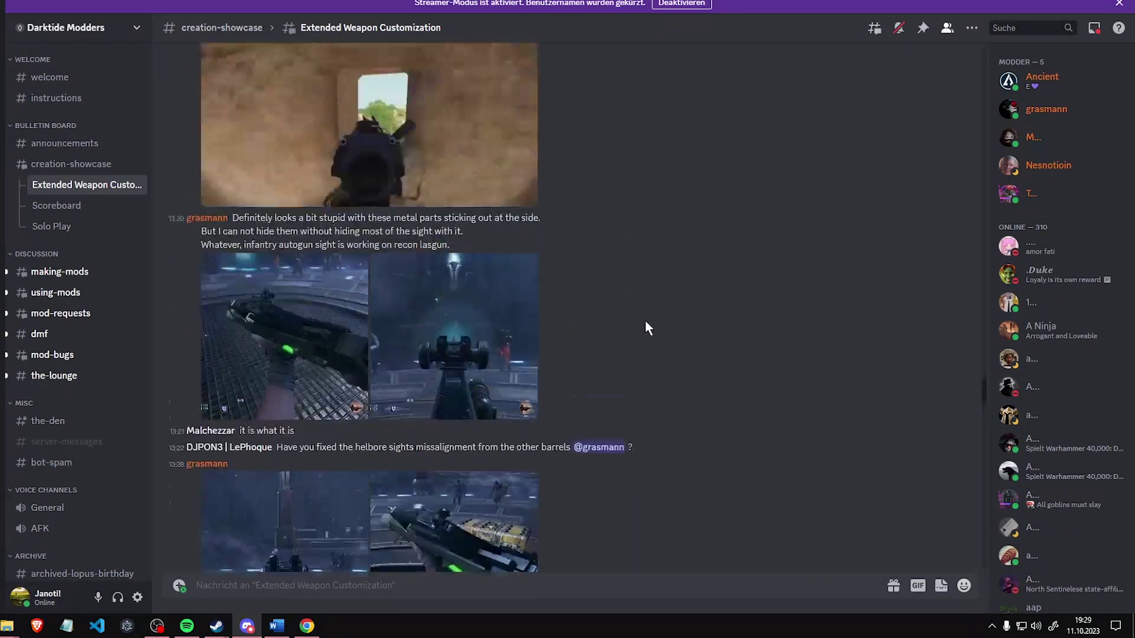
pyautogui.scroll(15, 645, 330)
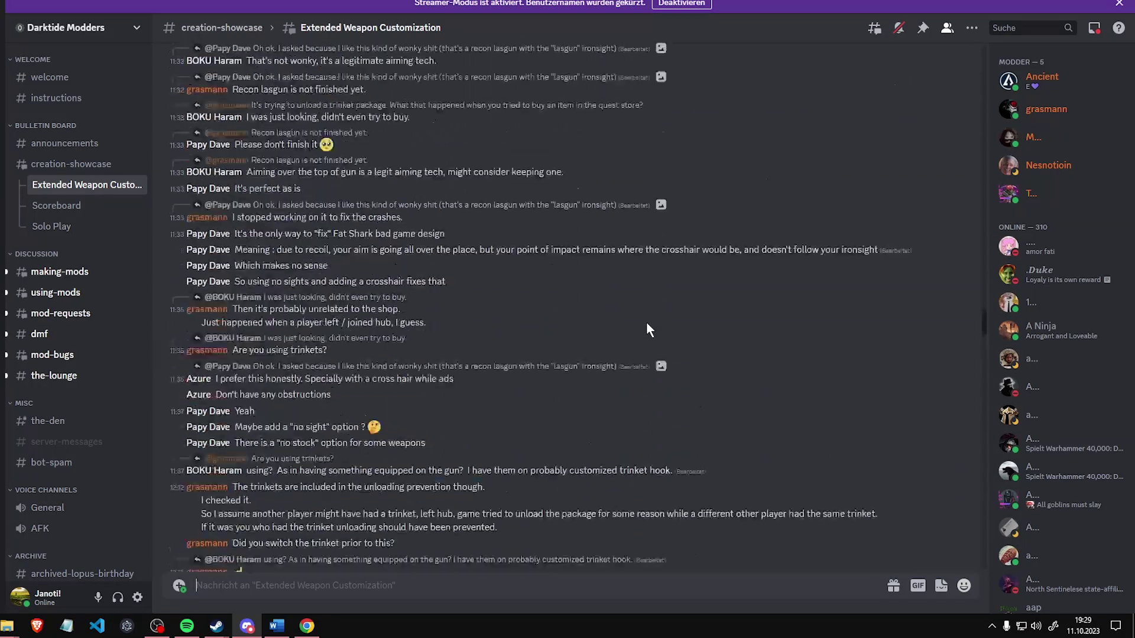
pyautogui.scroll(8, 646, 330)
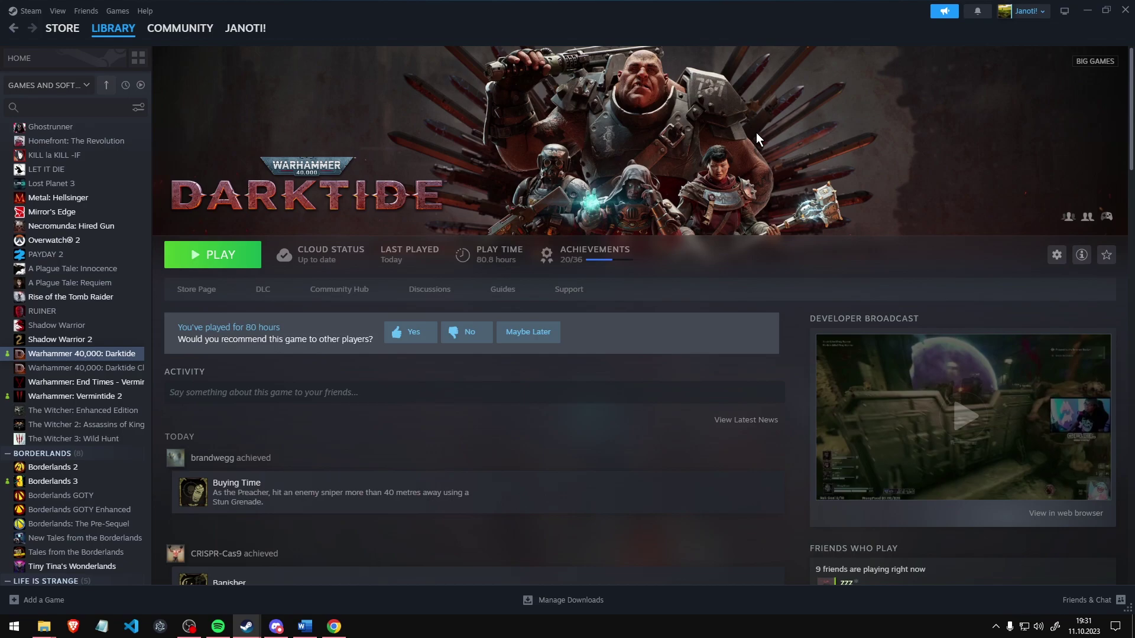
# Open the Fatshark\Darktide\console_logs folder inside AppData\Roaming and sort the log files by modification date
pyautogui.press('super+r')
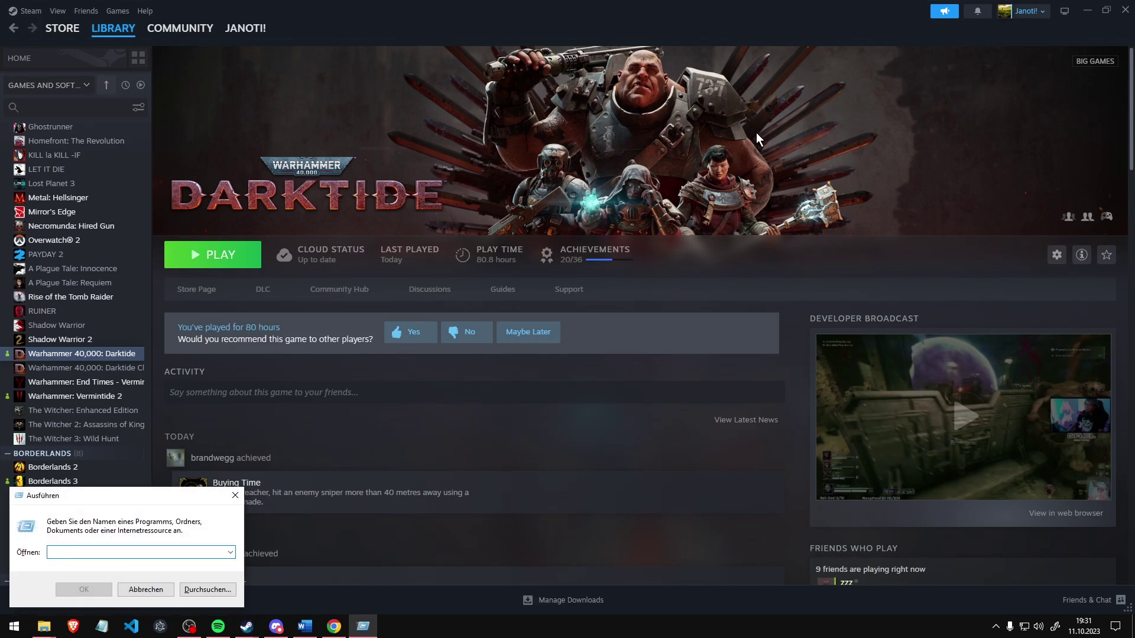
pyautogui.press('Return')
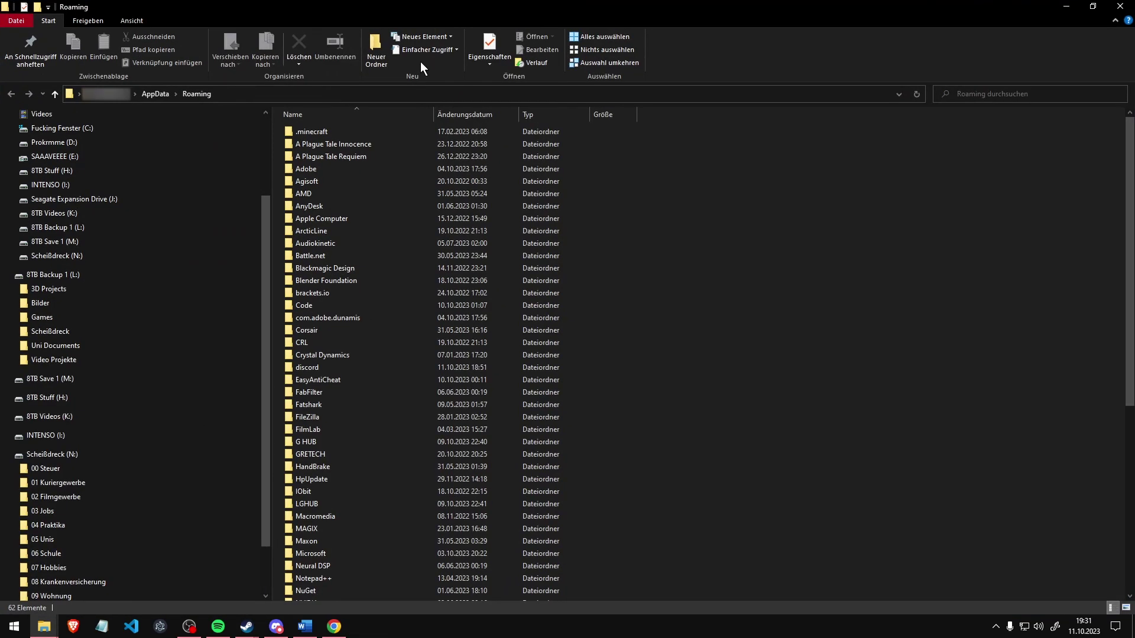
pyautogui.doubleClick(333, 372)
pyautogui.click(336, 130)
pyautogui.doubleClick(333, 130)
pyautogui.doubleClick(332, 131)
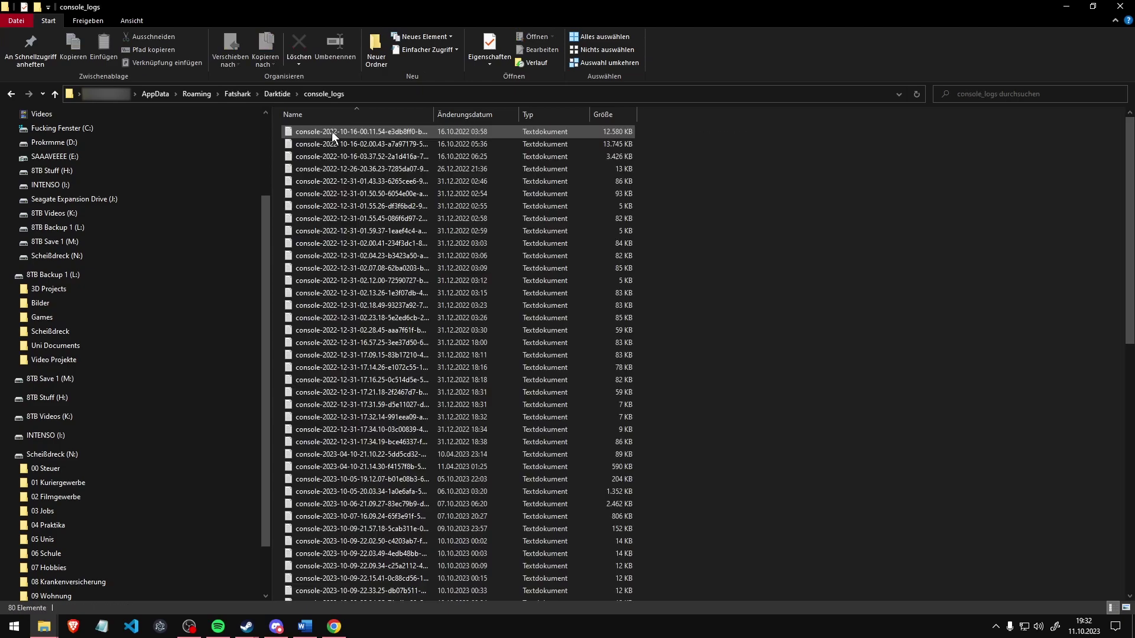
pyautogui.click(462, 114)
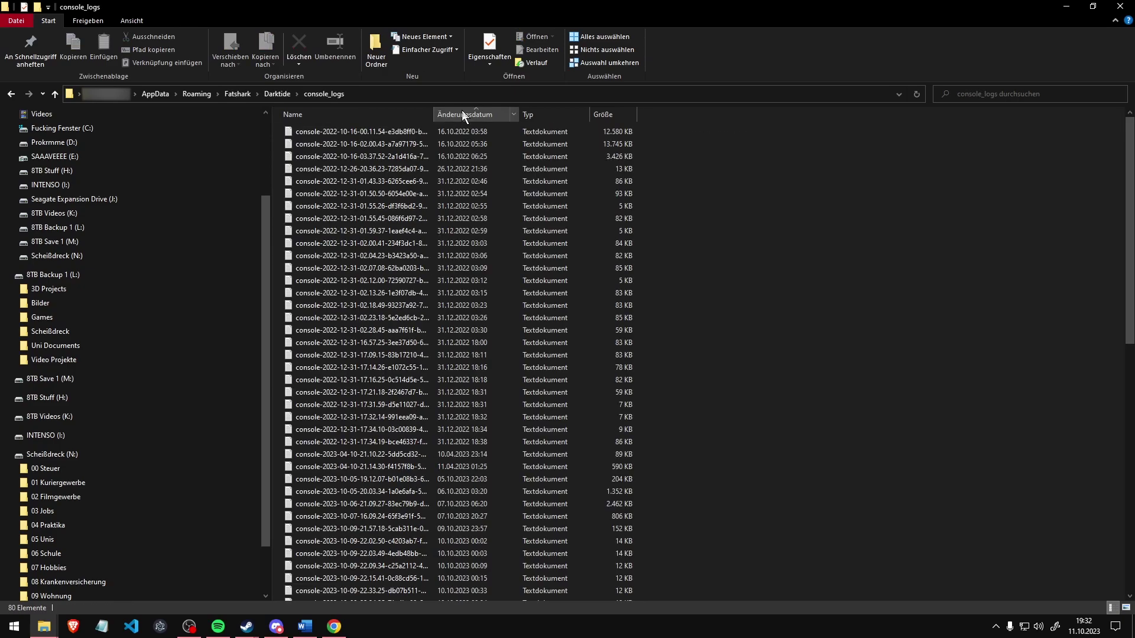